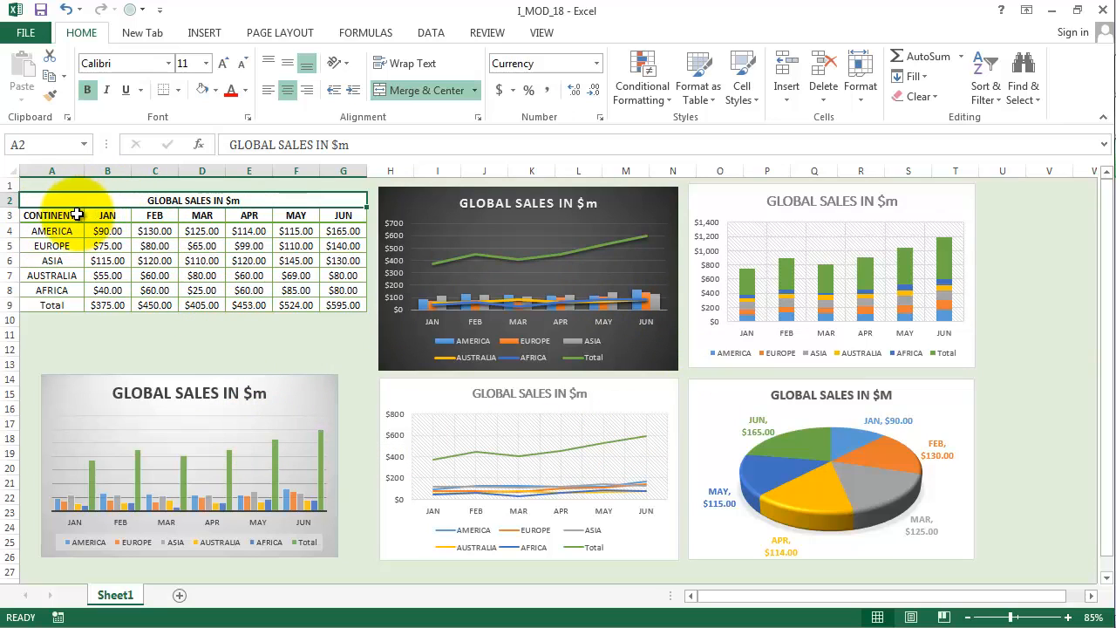
{"action": "left_click", "coordinate": [75, 216]}
{"action": "left_click", "coordinate": [103, 214]}
{"action": "left_click_drag", "start_coordinate": [103, 215], "coordinate": [294, 279]}
{"action": "left_click", "coordinate": [296, 275]}
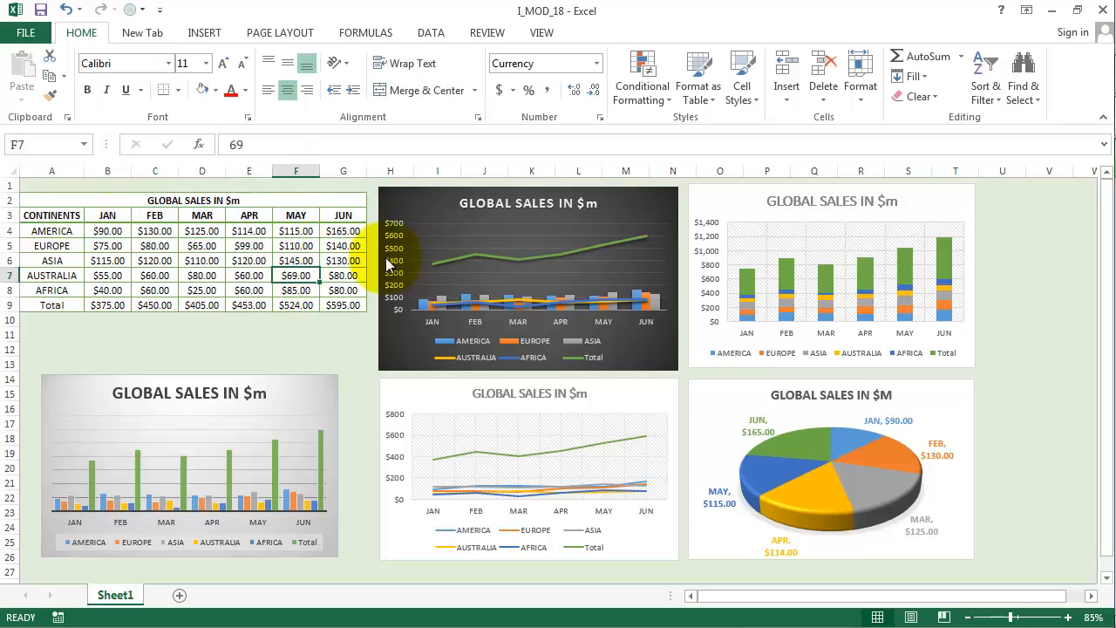
Link the dark combo chart's title to the MAR header in cell D3.
{"action": "left_click", "coordinate": [478, 207]}
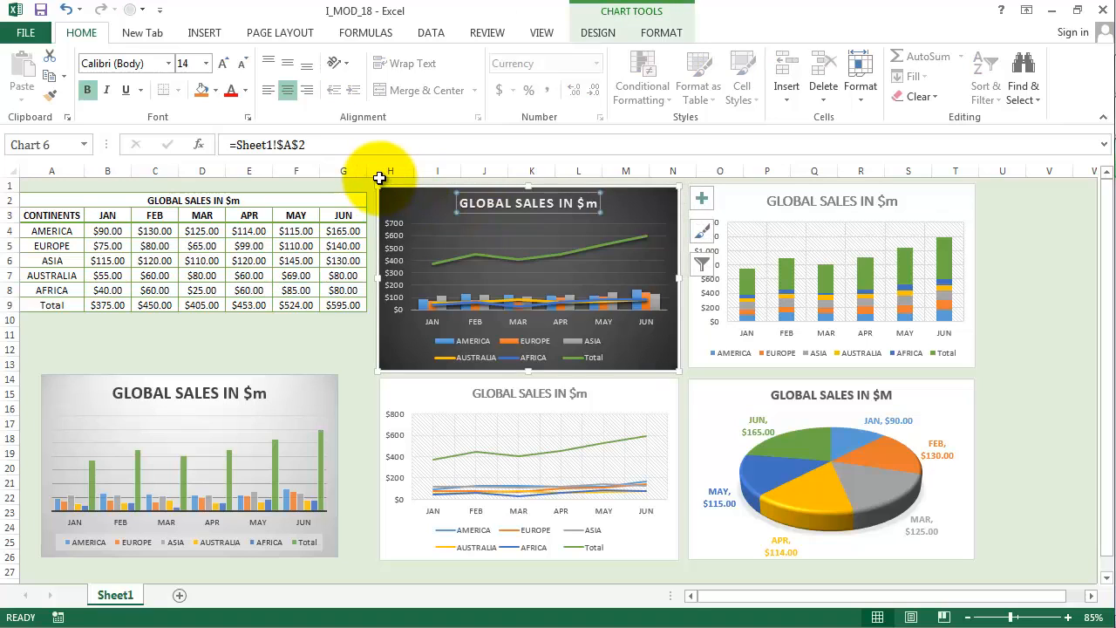
{"action": "type", "text": "="}
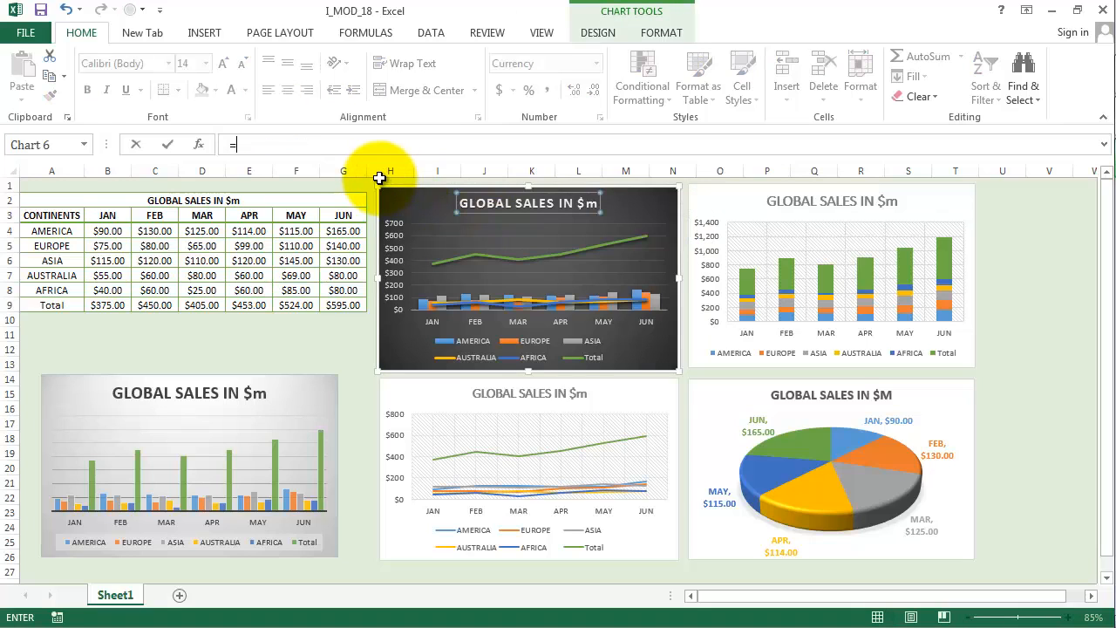
{"action": "left_click", "coordinate": [205, 216]}
{"action": "key", "text": "Return"}
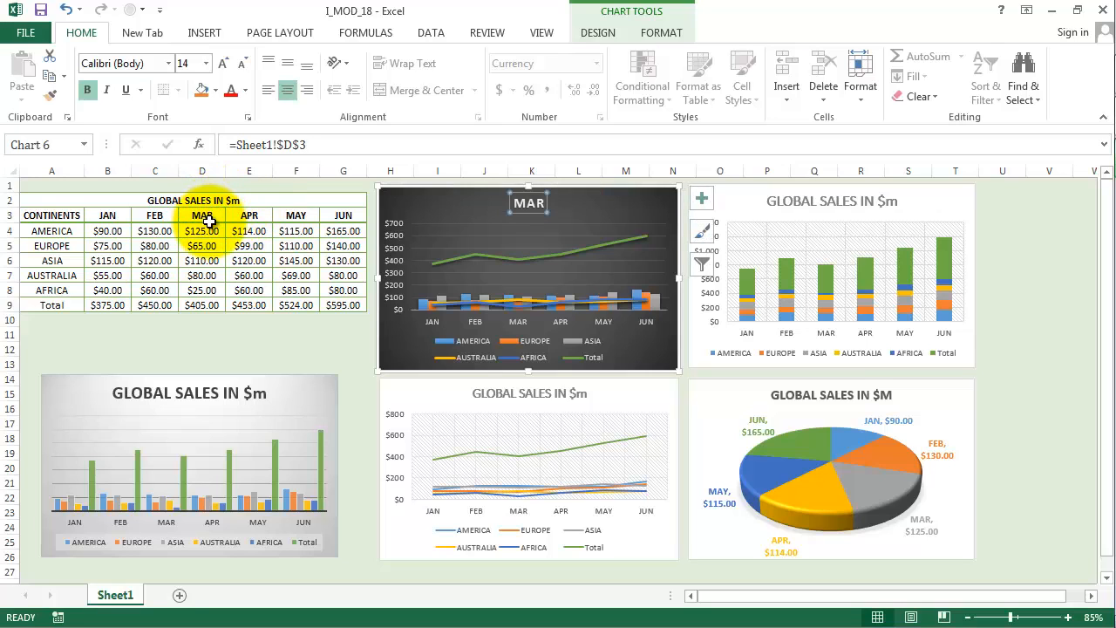
Link the dark combo chart's title to the table heading in cell A2.
{"action": "type", "text": "="}
{"action": "left_click", "coordinate": [193, 199]}
{"action": "key", "text": "Return"}
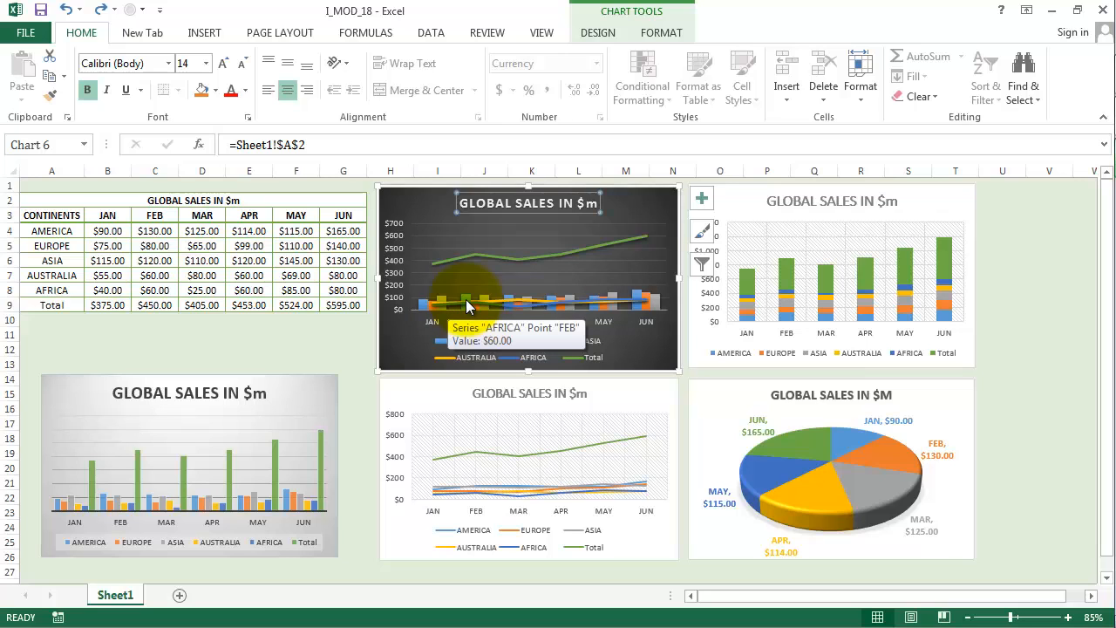
{"action": "left_click", "coordinate": [742, 206]}
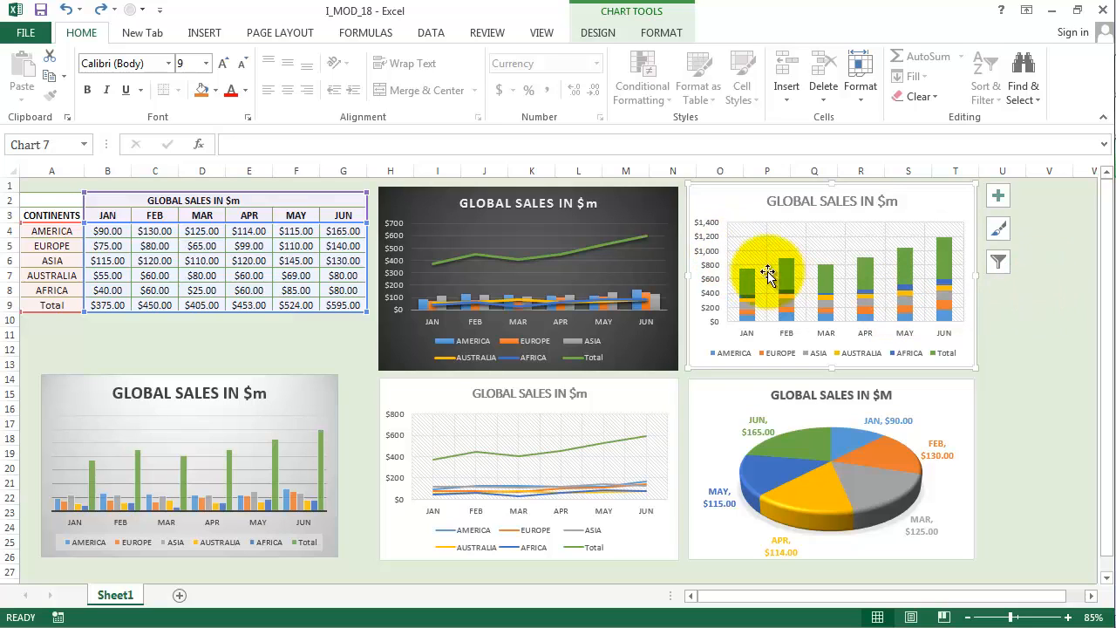
{"action": "left_click", "coordinate": [1020, 319]}
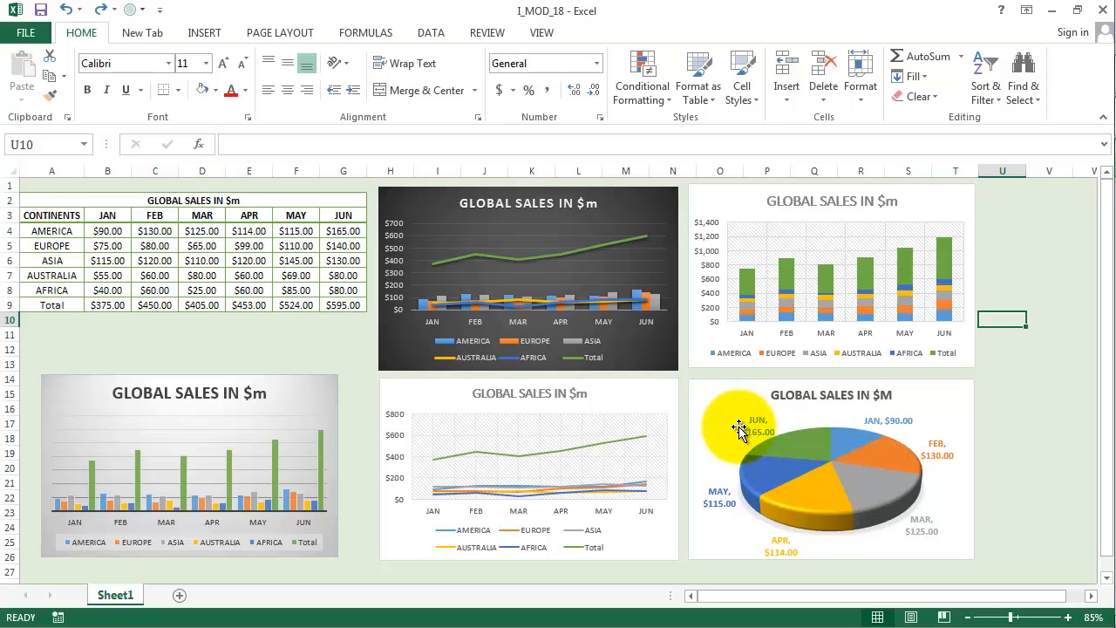
{"action": "left_click", "coordinate": [649, 204]}
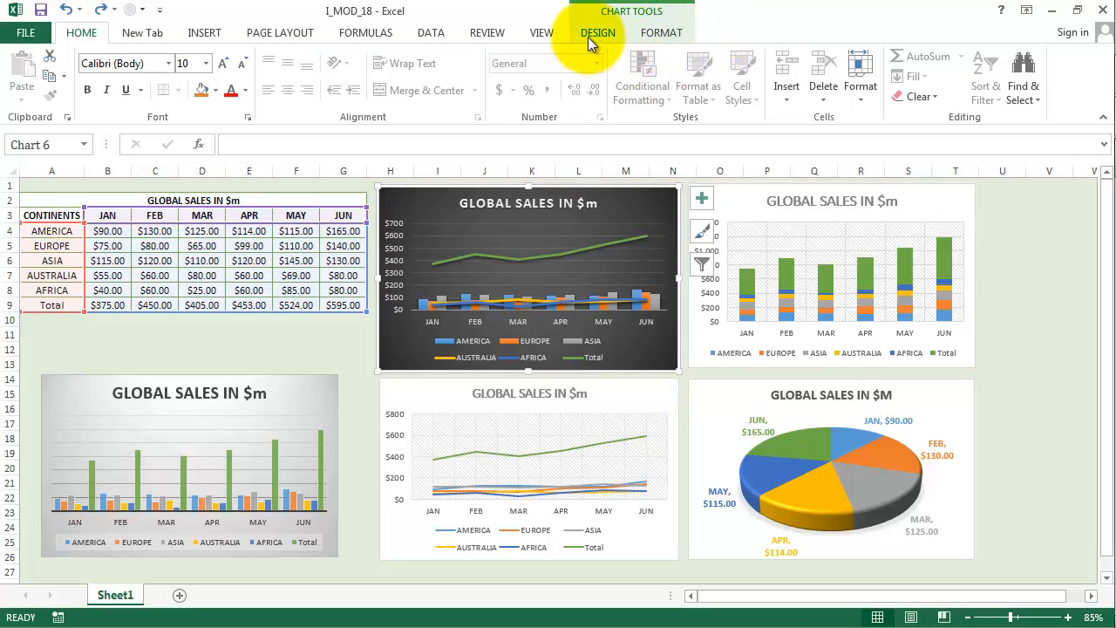
{"action": "left_click", "coordinate": [343, 334]}
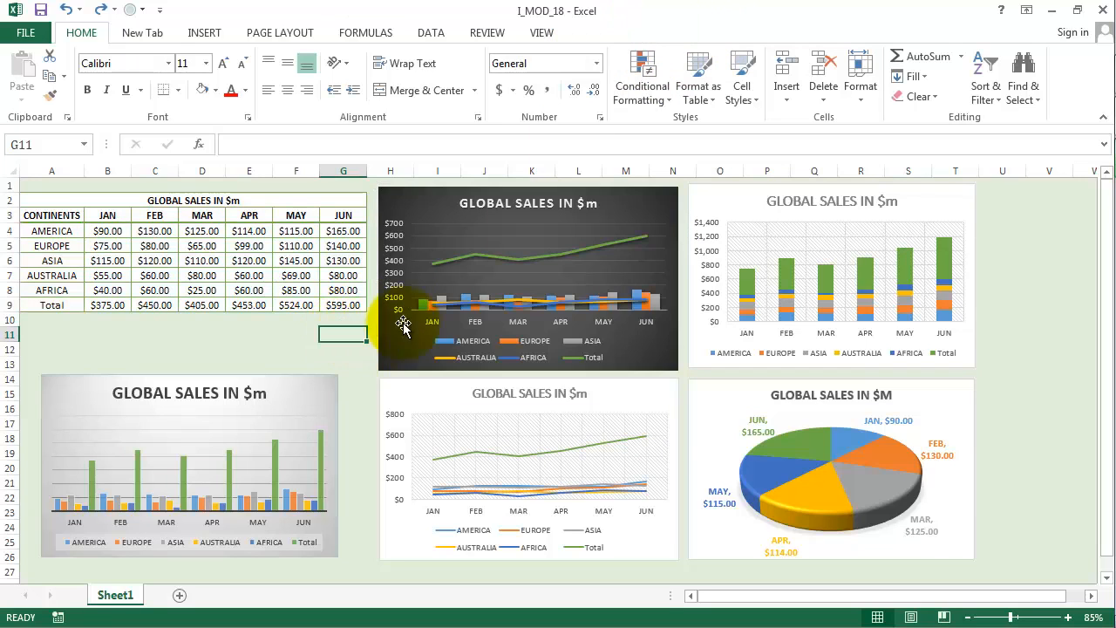
Recolour the dark combo chart with the fourth Colorful palette, which starts with green, dark green and gold.
{"action": "left_click", "coordinate": [416, 200]}
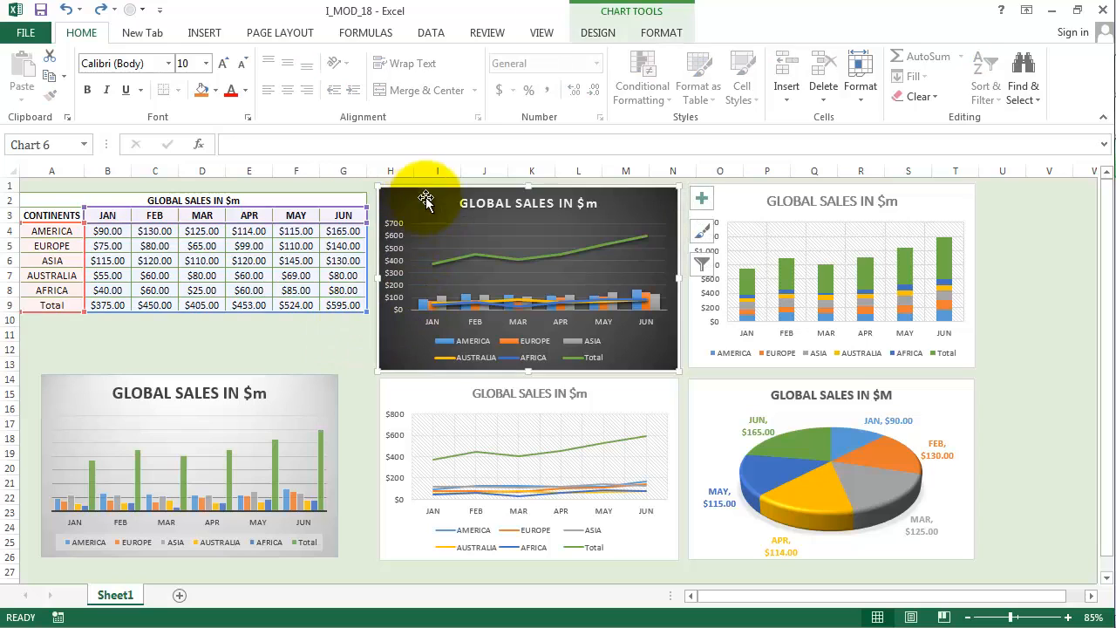
{"action": "left_click", "coordinate": [597, 35]}
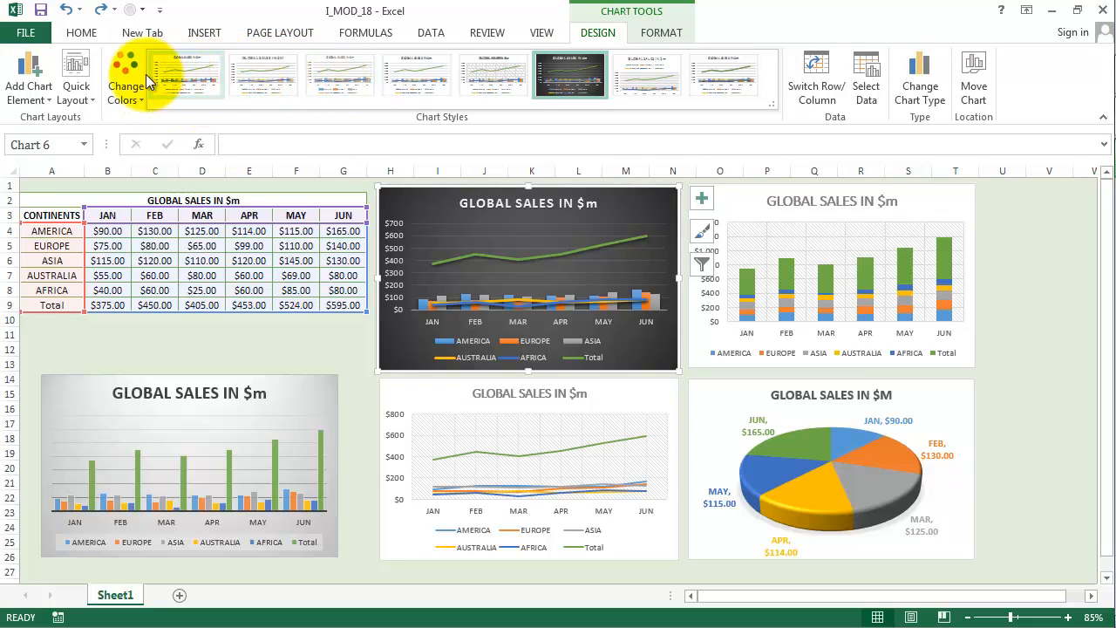
{"action": "left_click", "coordinate": [119, 71]}
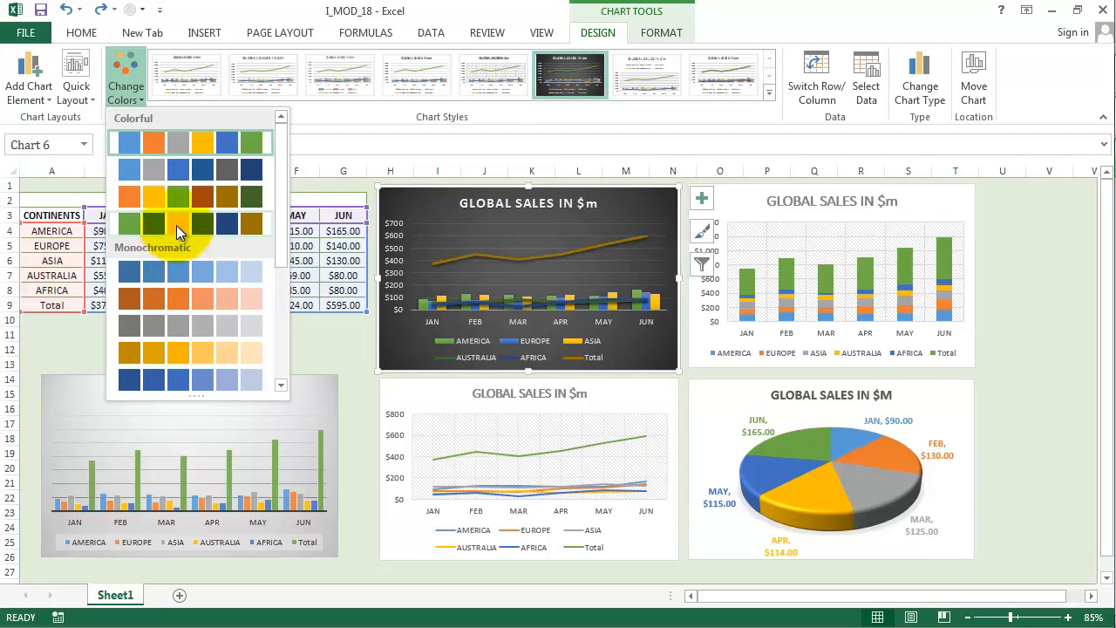
{"action": "key", "text": "Escape"}
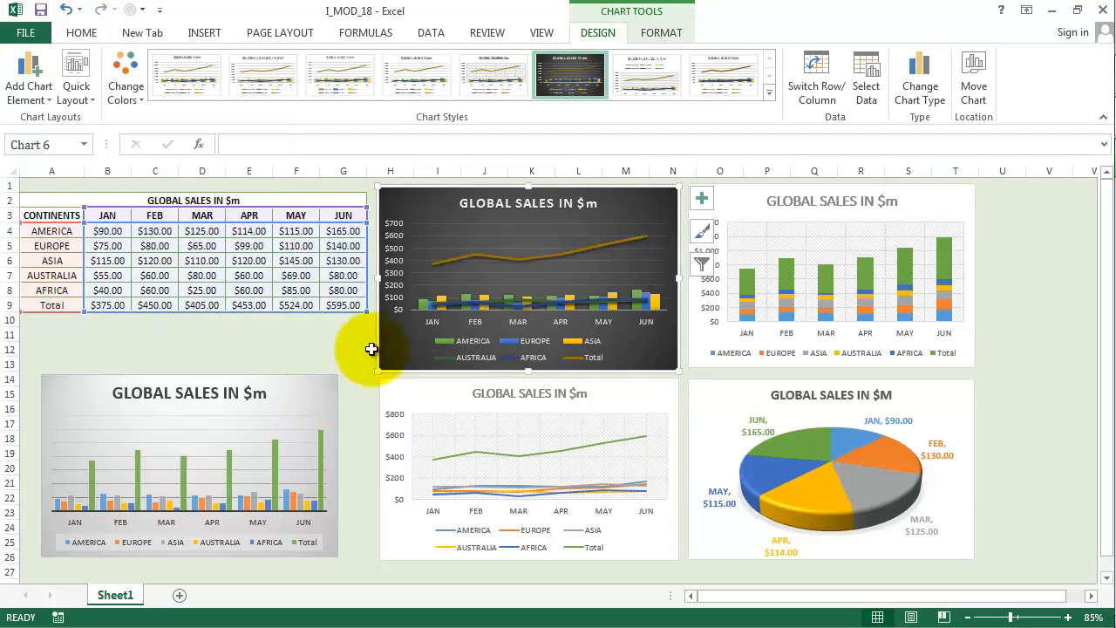
{"action": "left_click", "coordinate": [767, 92]}
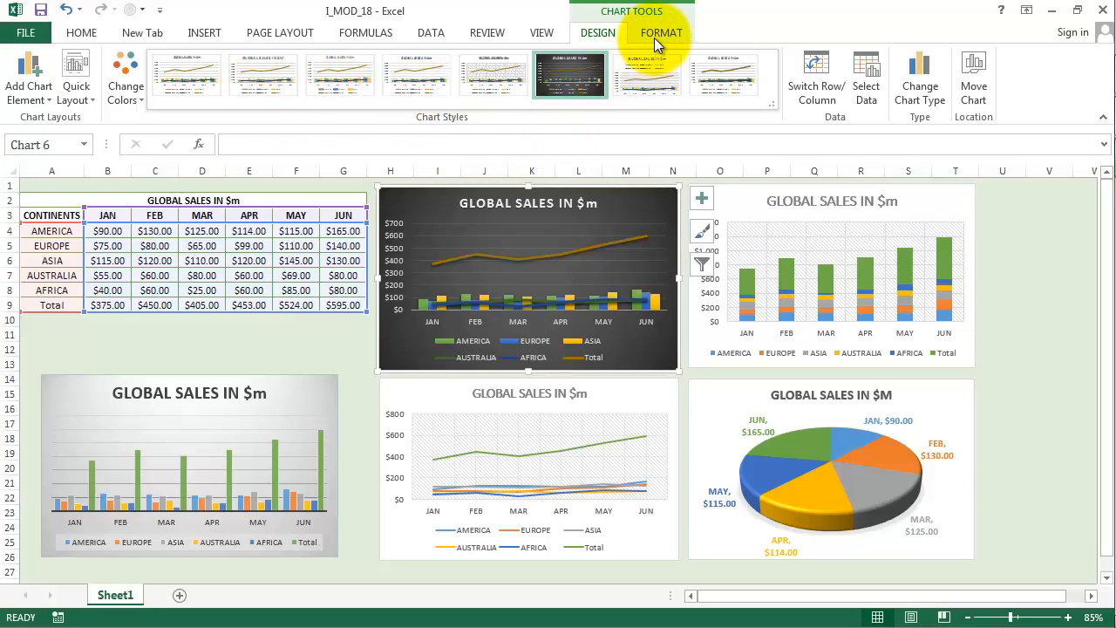
{"action": "left_click", "coordinate": [654, 36]}
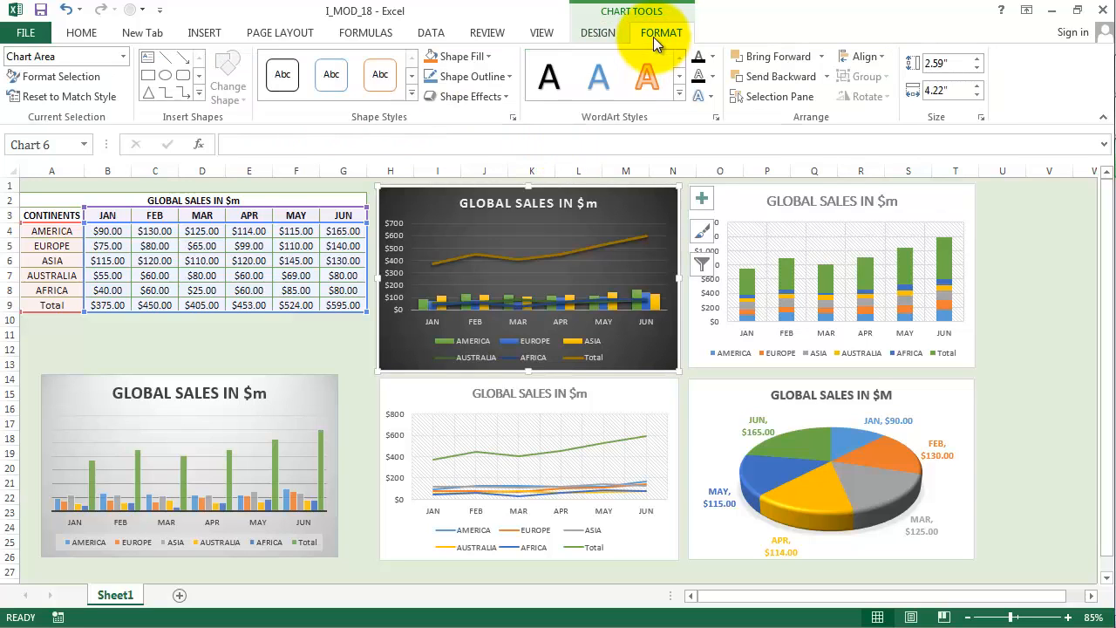
{"action": "left_click", "coordinate": [491, 80]}
{"action": "left_click", "coordinate": [445, 143]}
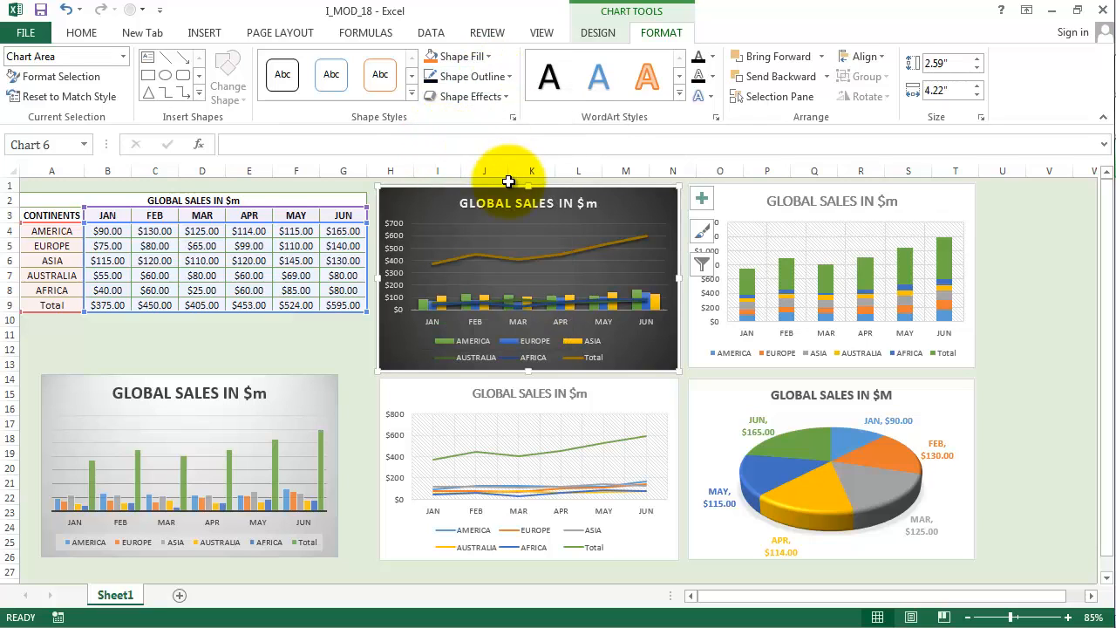
{"action": "left_click", "coordinate": [679, 90]}
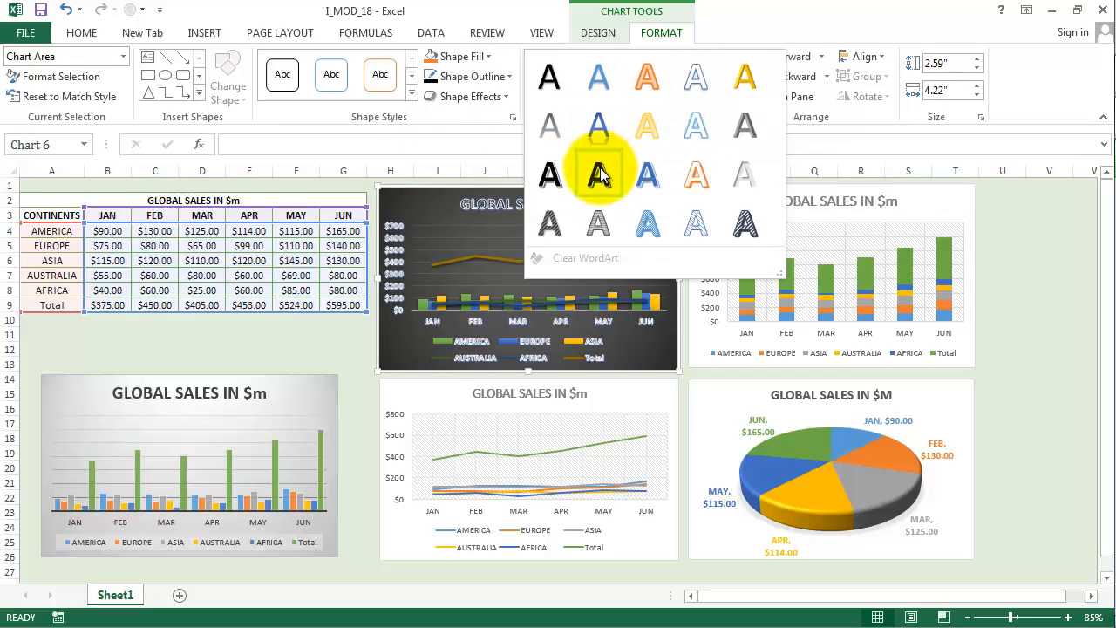
{"action": "left_click", "coordinate": [799, 20]}
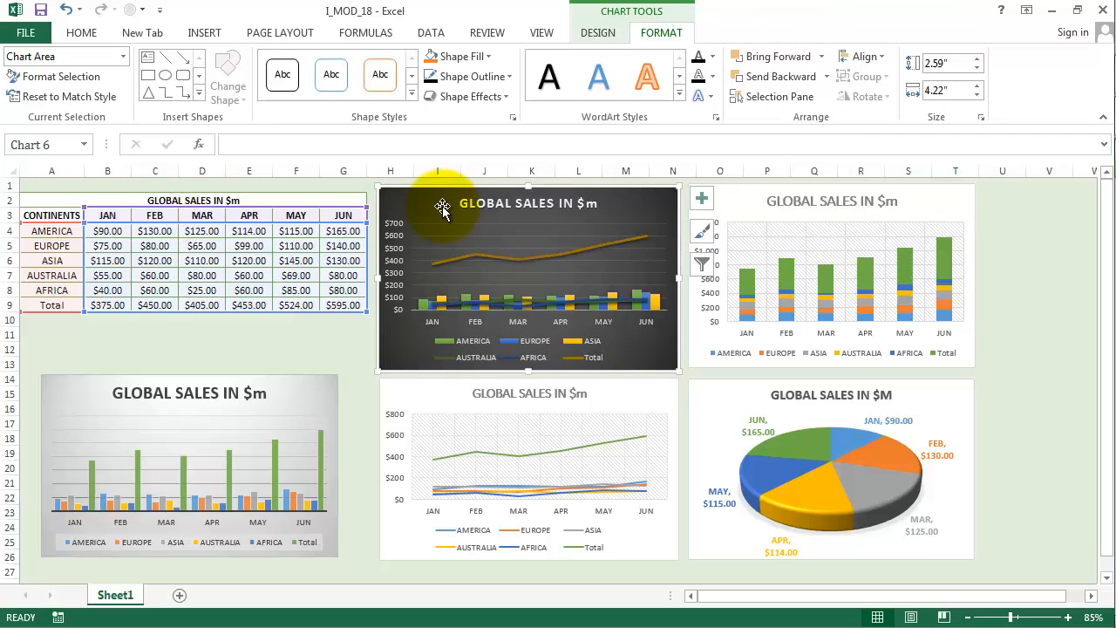
Try out axis titles and data labels on the dark combo chart, leaving both switched off.
{"action": "left_click", "coordinate": [702, 199]}
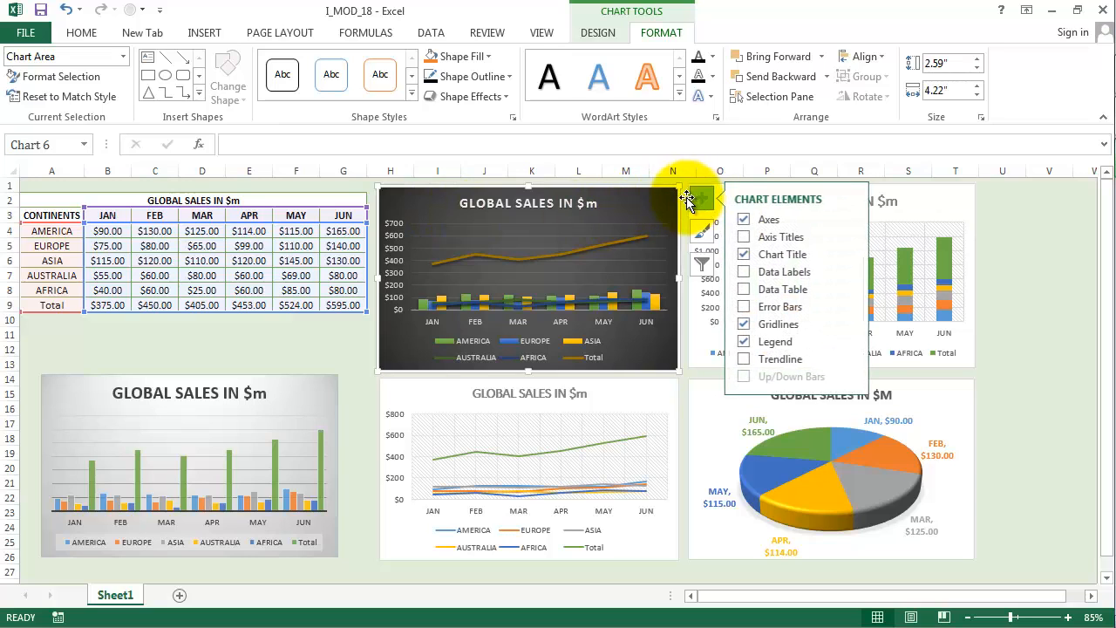
{"action": "left_click", "coordinate": [848, 235]}
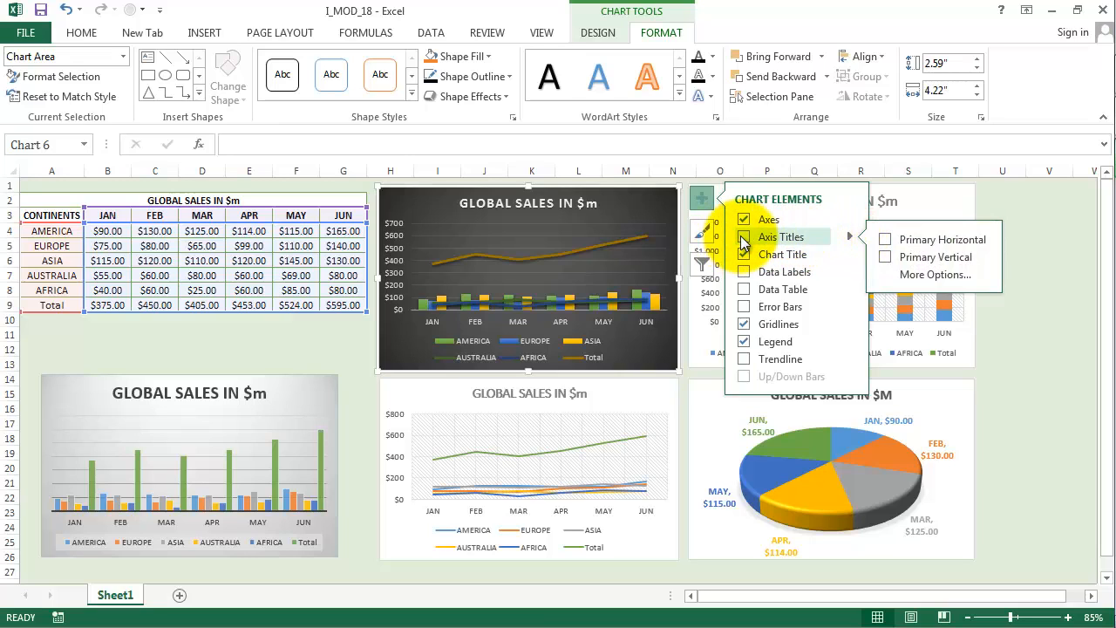
{"action": "left_click", "coordinate": [744, 238]}
{"action": "left_click", "coordinate": [744, 238]}
{"action": "left_click", "coordinate": [744, 271]}
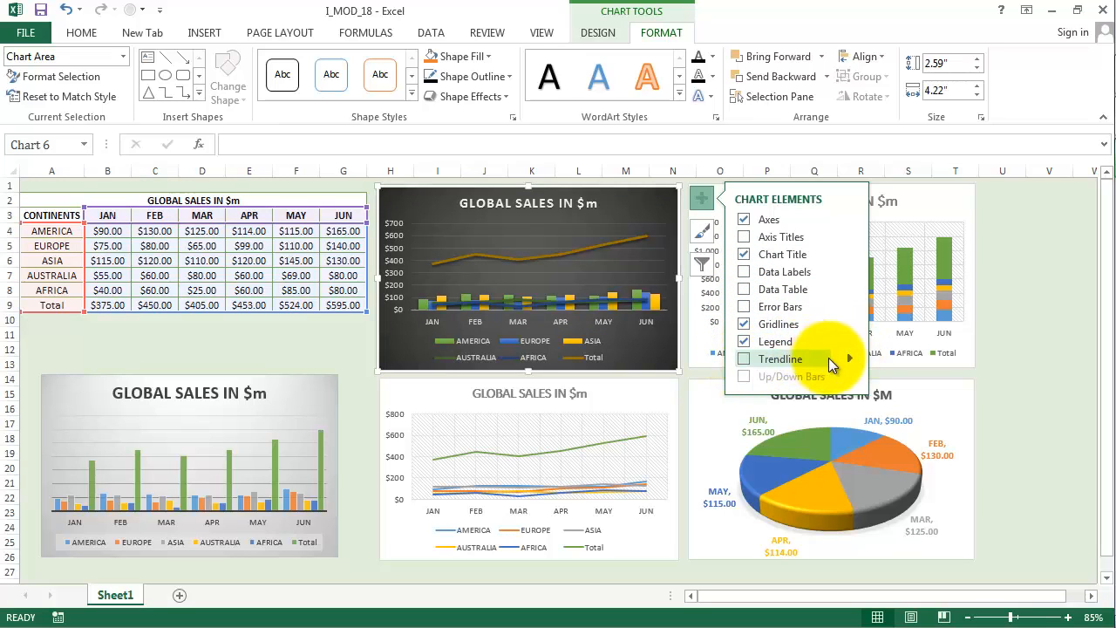
Add a Two Period Moving Average trendline for AMERICA to the dark combo chart, and undo it.
{"action": "mouse_move", "coordinate": [849, 358]}
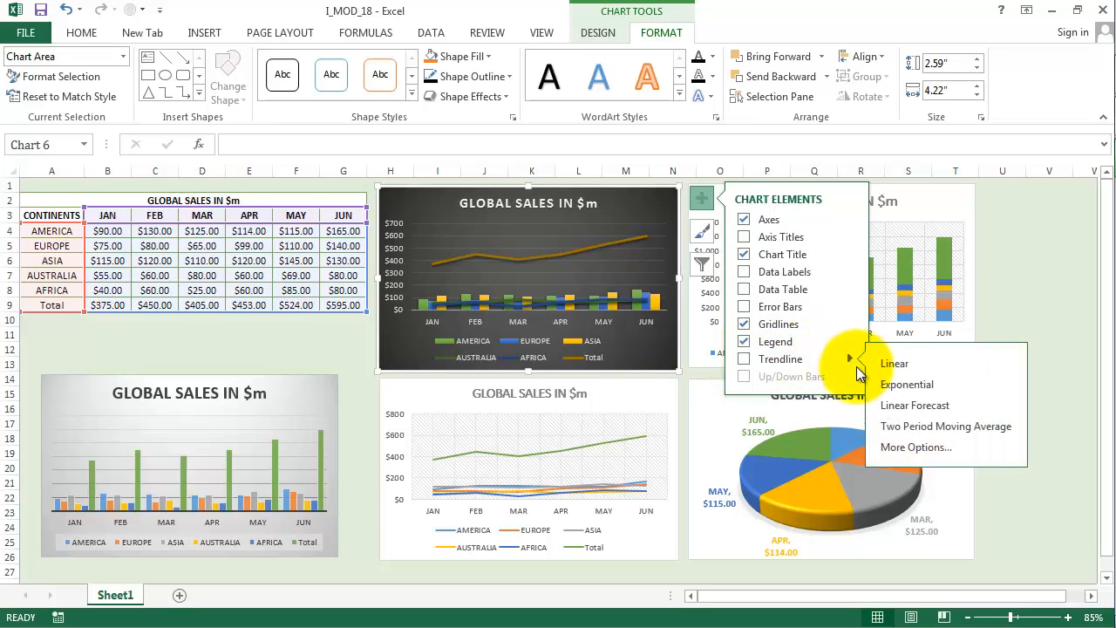
{"action": "left_click", "coordinate": [912, 427]}
{"action": "left_click", "coordinate": [531, 379]}
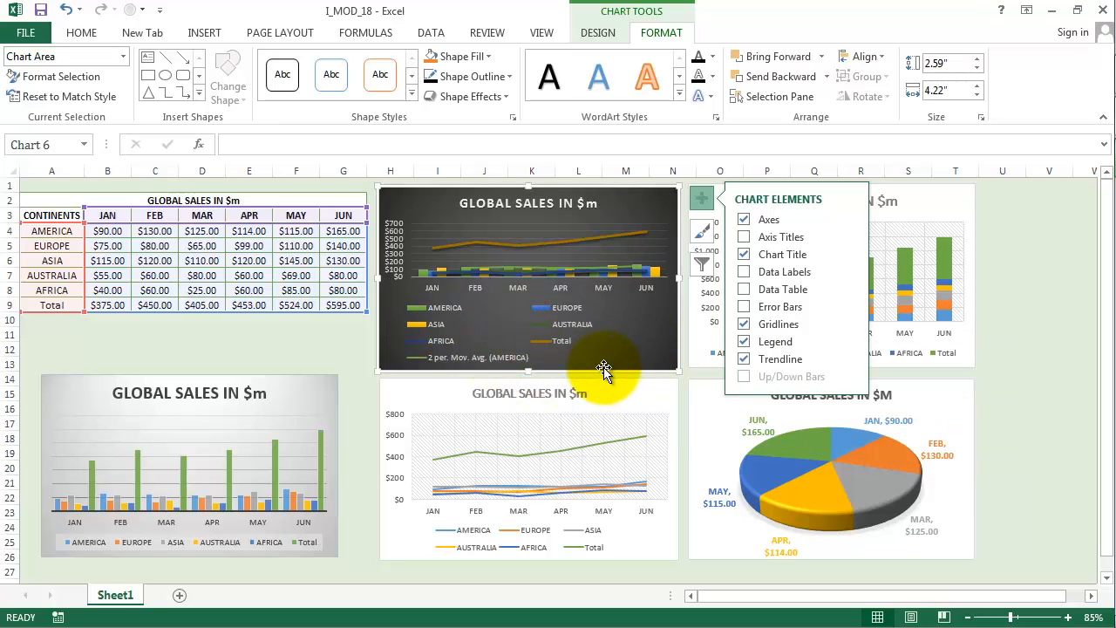
{"action": "key", "text": "ctrl+z"}
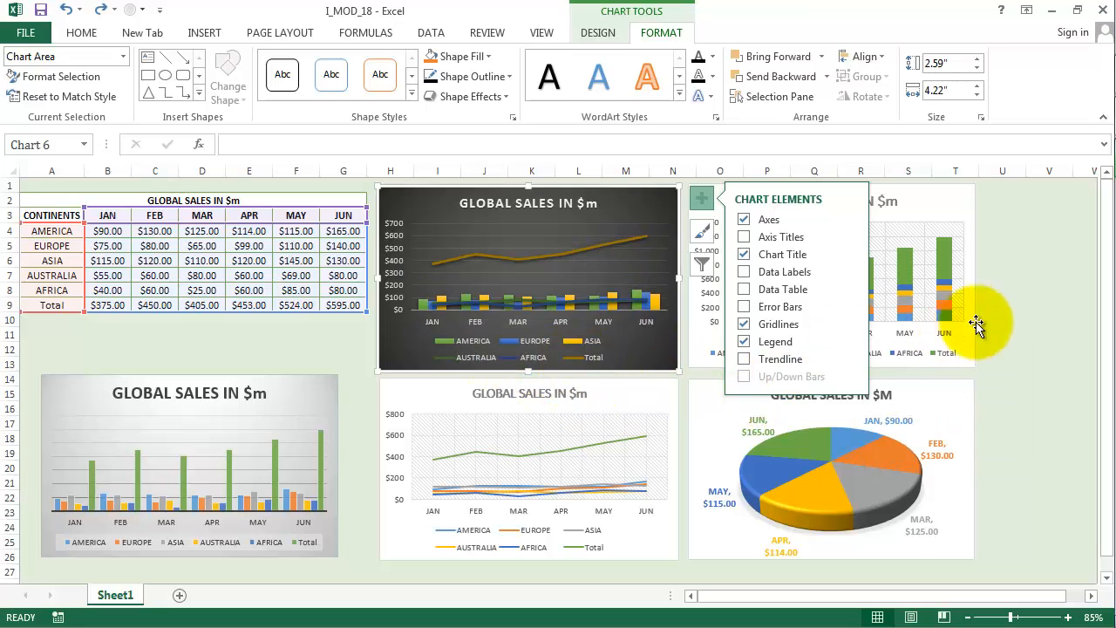
{"action": "left_click", "coordinate": [1013, 262]}
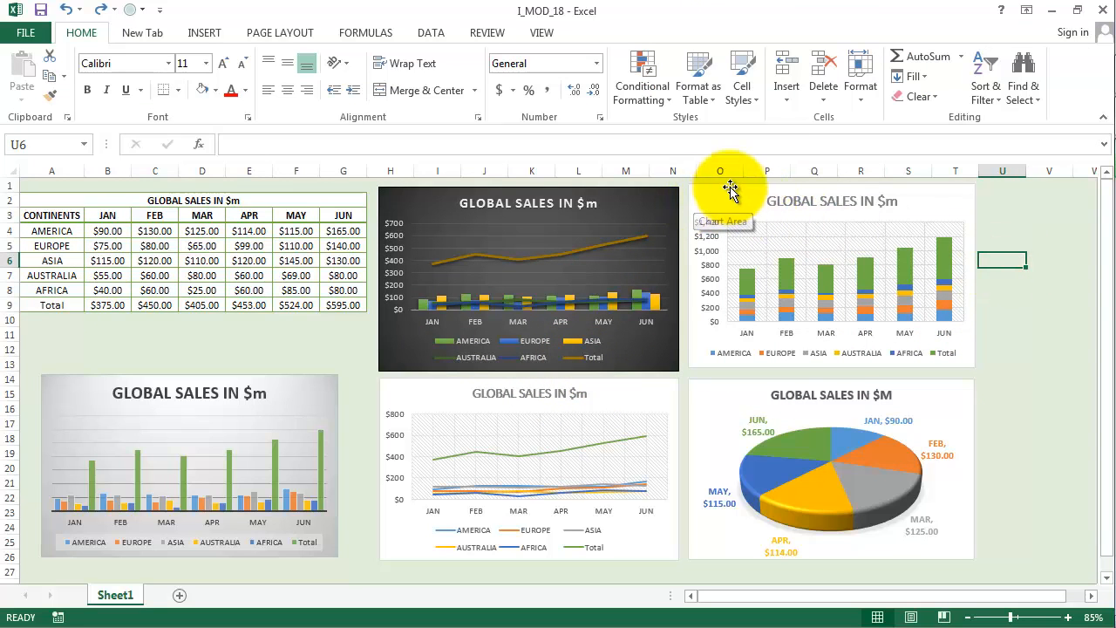
Review the pie chart's area formatting options and available chart styles, and close the Format Chart Area options.
{"action": "left_click", "coordinate": [737, 397]}
{"action": "double_click", "coordinate": [738, 397]}
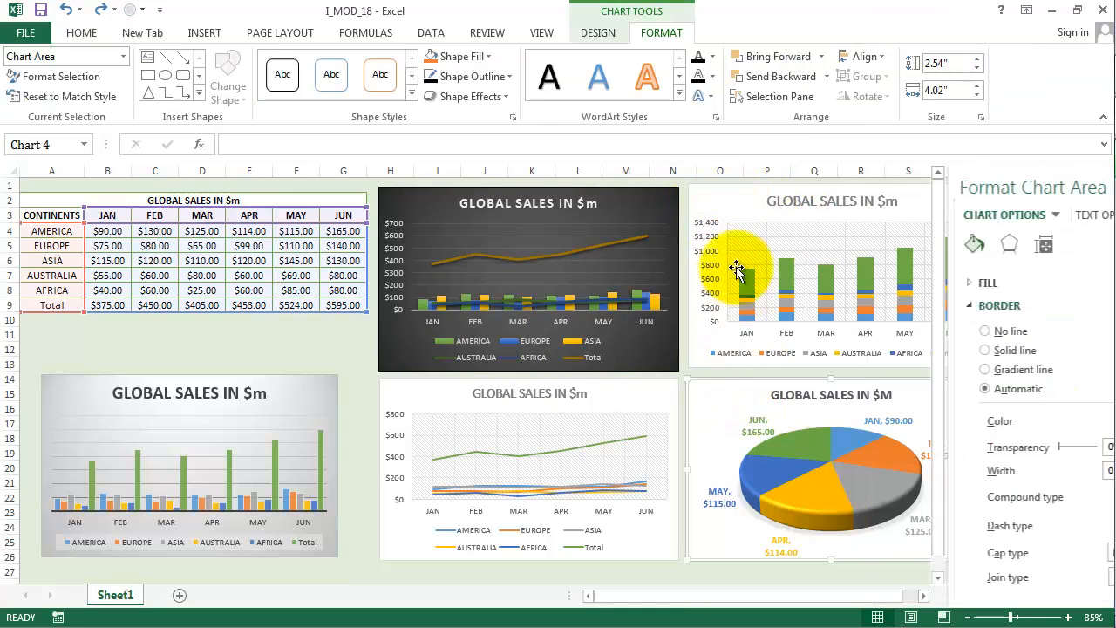
{"action": "scroll", "coordinate": [872, 105], "scroll_direction": "up", "scroll_amount": 1}
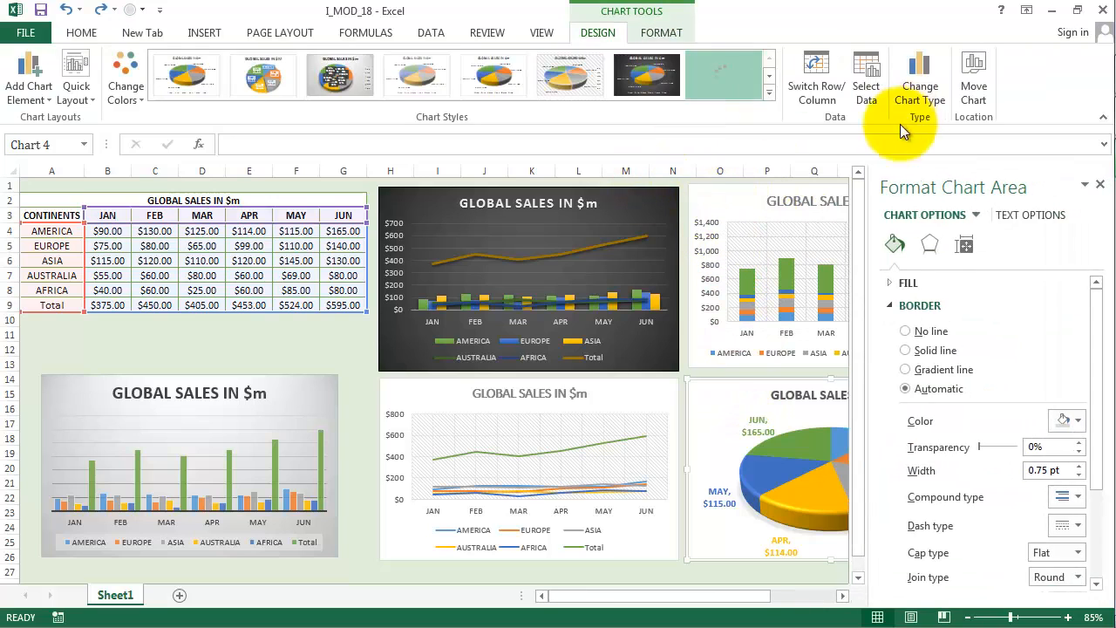
{"action": "left_click", "coordinate": [768, 99]}
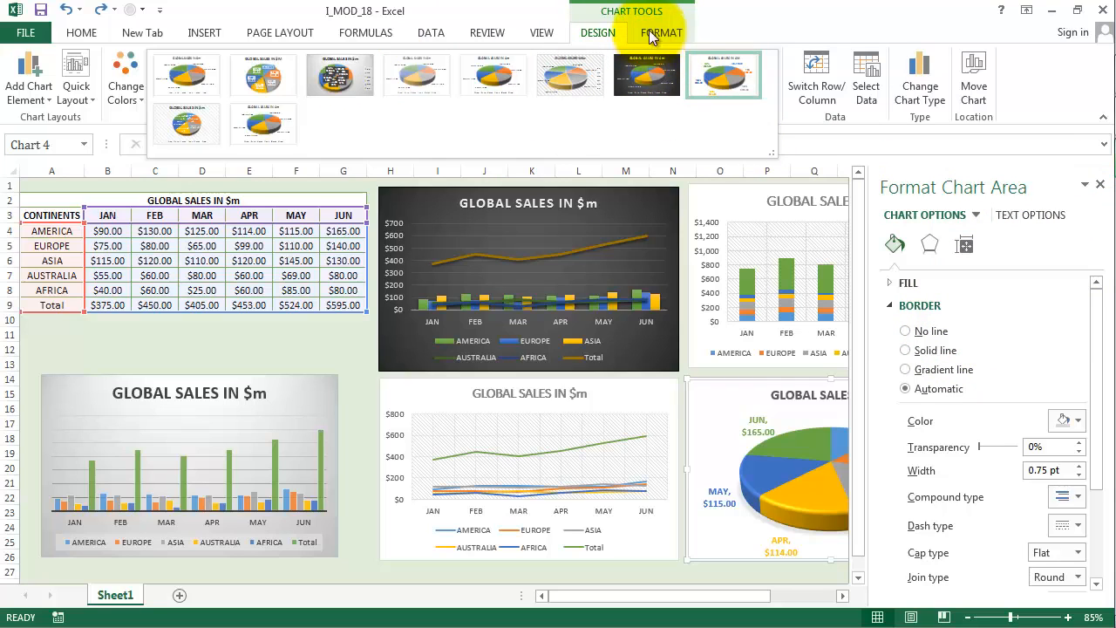
{"action": "left_click", "coordinate": [1097, 186]}
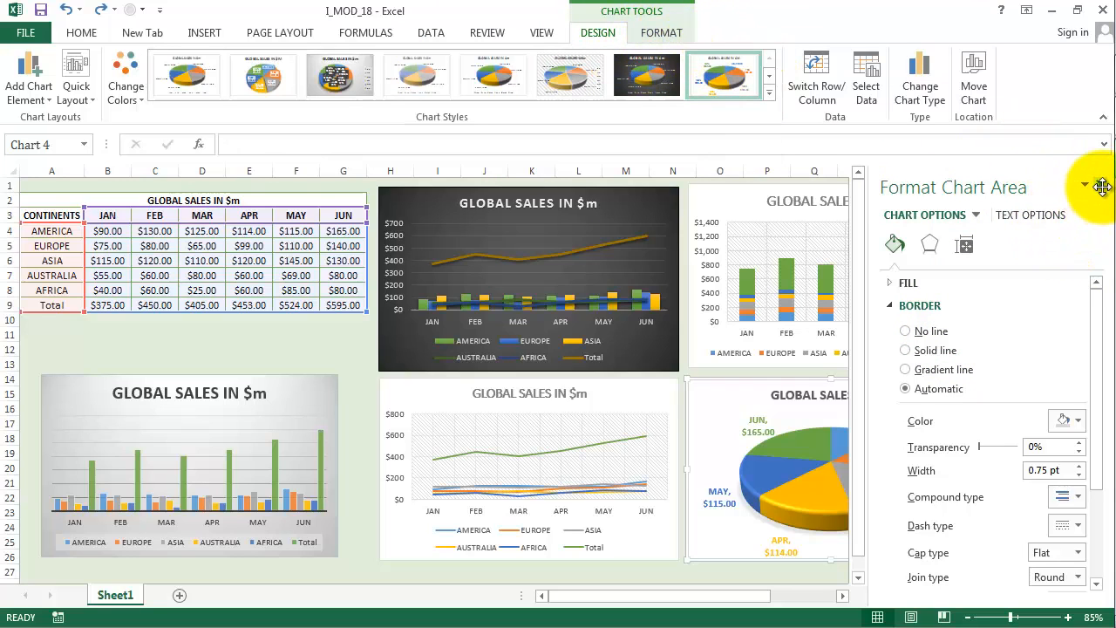
{"action": "left_click", "coordinate": [1102, 187]}
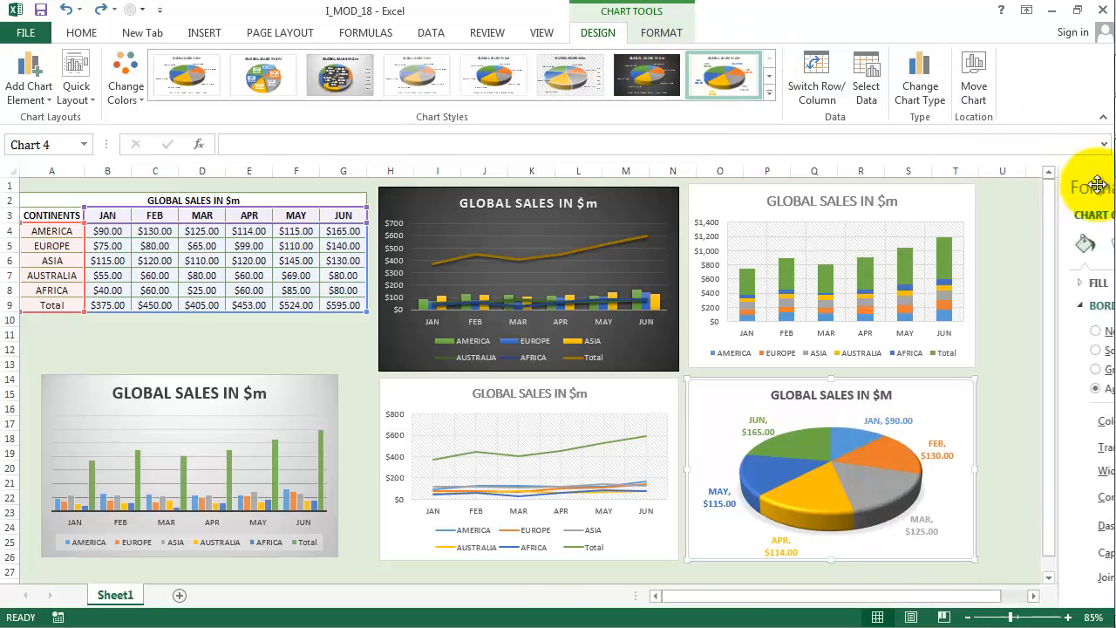
{"action": "left_click", "coordinate": [661, 33]}
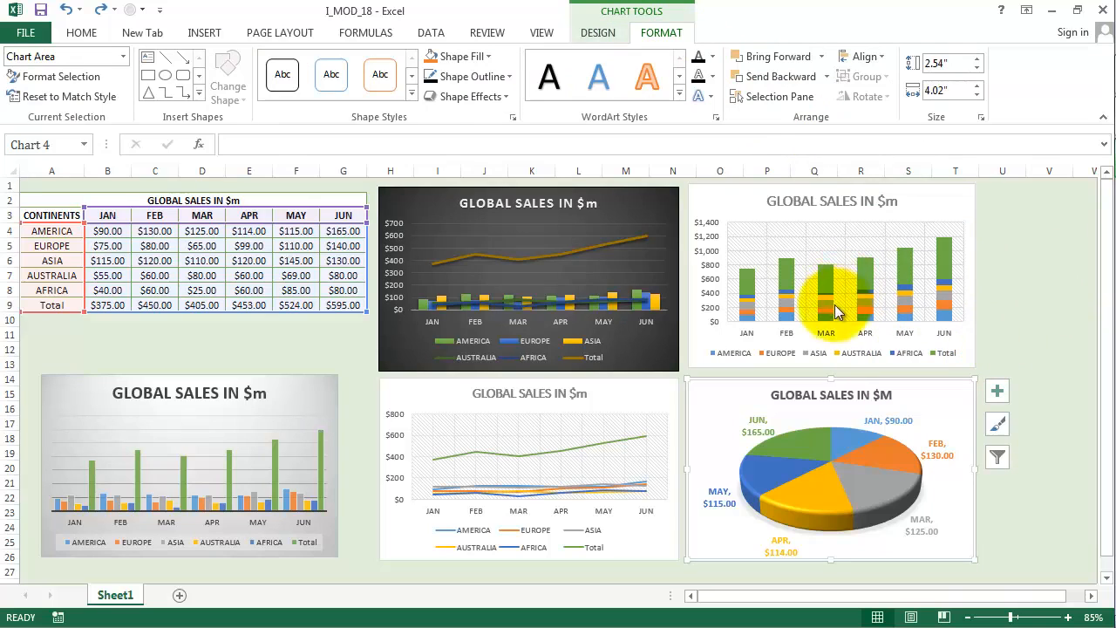
{"action": "key", "text": "Escape"}
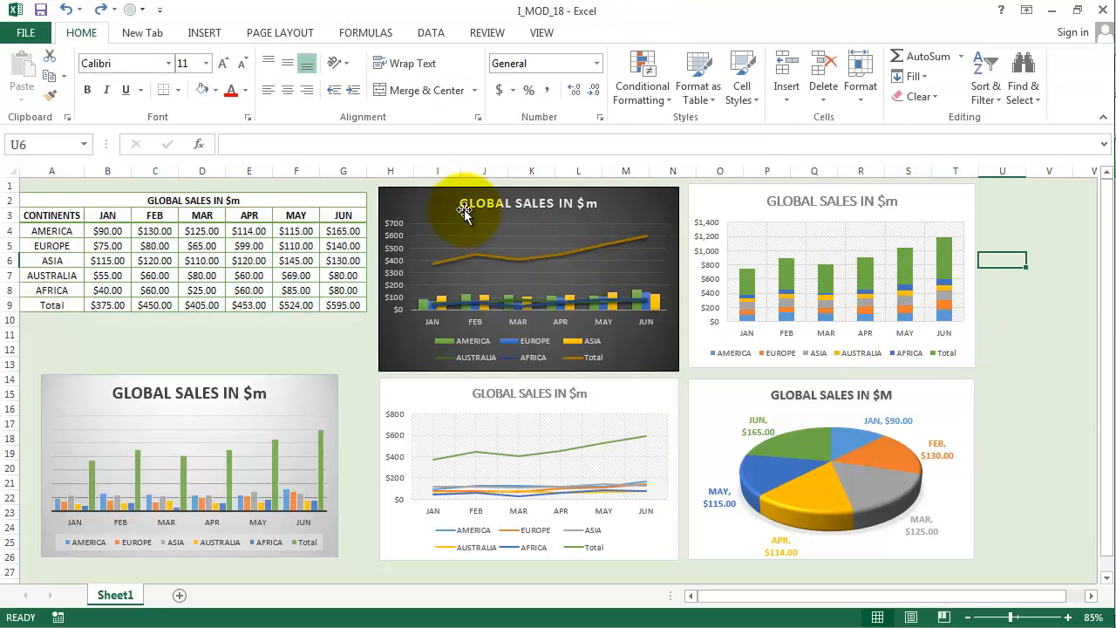
Delete all five global sales charts from Sheet1.
{"action": "left_click", "coordinate": [436, 206]}
{"action": "key", "text": "Escape"}
{"action": "key", "text": "Delete"}
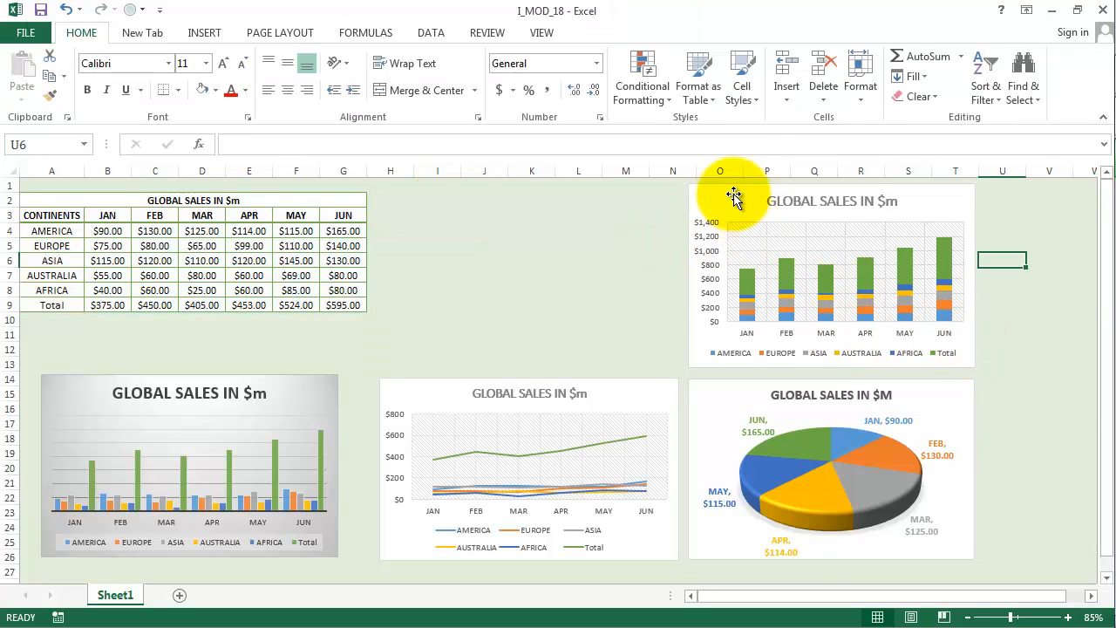
{"action": "left_click", "coordinate": [730, 197]}
{"action": "key", "text": "Delete"}
{"action": "left_click", "coordinate": [720, 386]}
{"action": "key", "text": "Delete"}
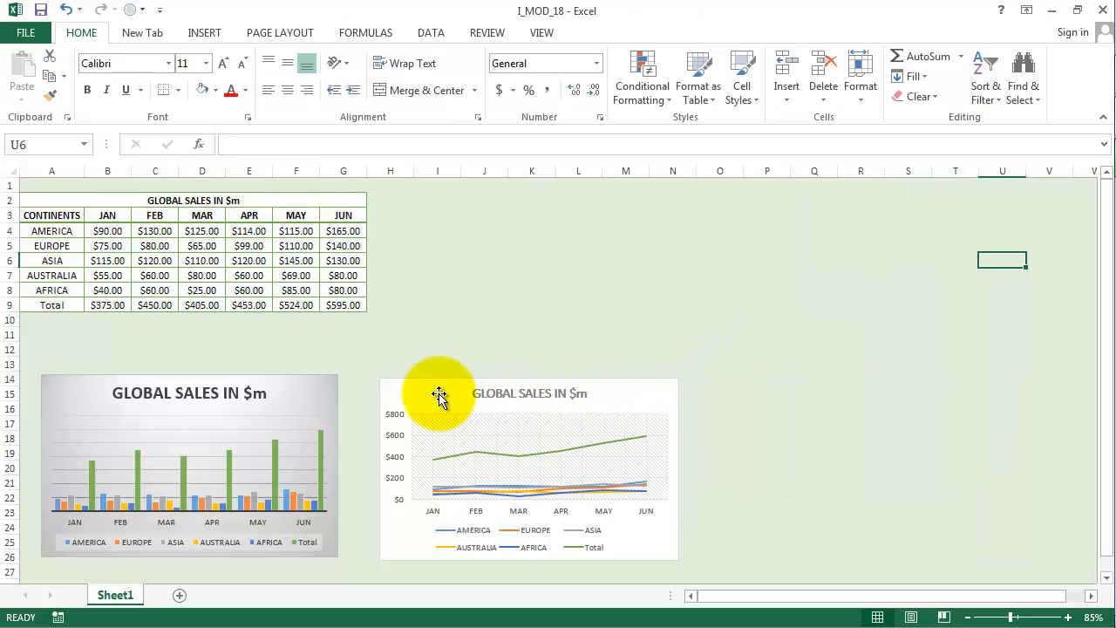
{"action": "left_click", "coordinate": [439, 393]}
{"action": "key", "text": "Delete"}
{"action": "left_click", "coordinate": [331, 399]}
{"action": "key", "text": "Delete"}
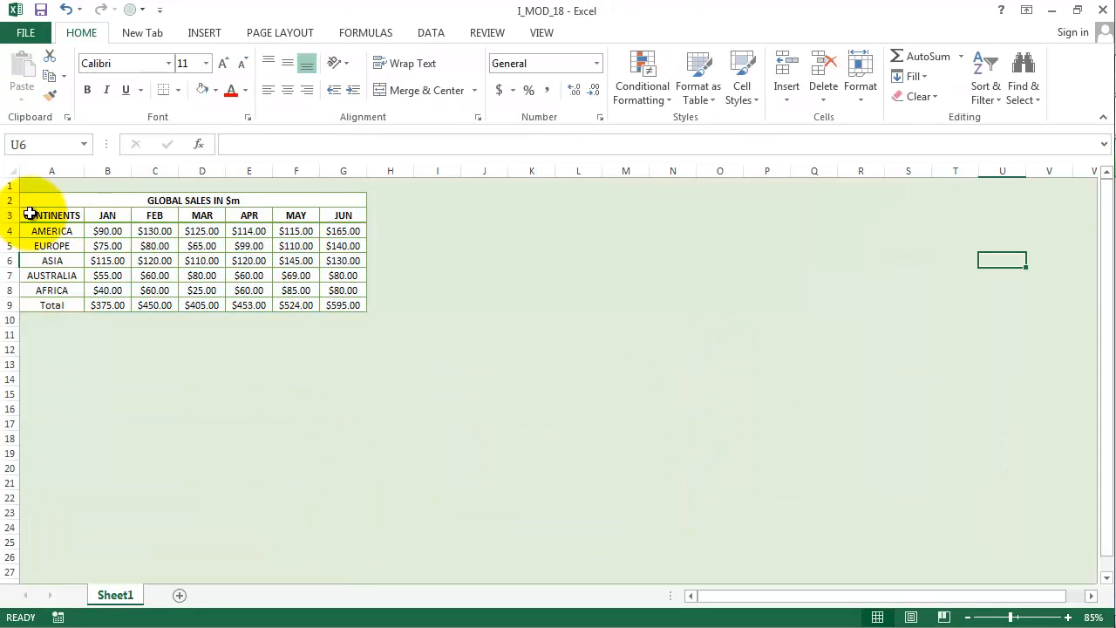
Select the table range A3:G9 and open the full list of chart types for inserting a chart.
{"action": "left_click_drag", "start_coordinate": [27, 214], "coordinate": [340, 304]}
{"action": "left_click", "coordinate": [197, 33]}
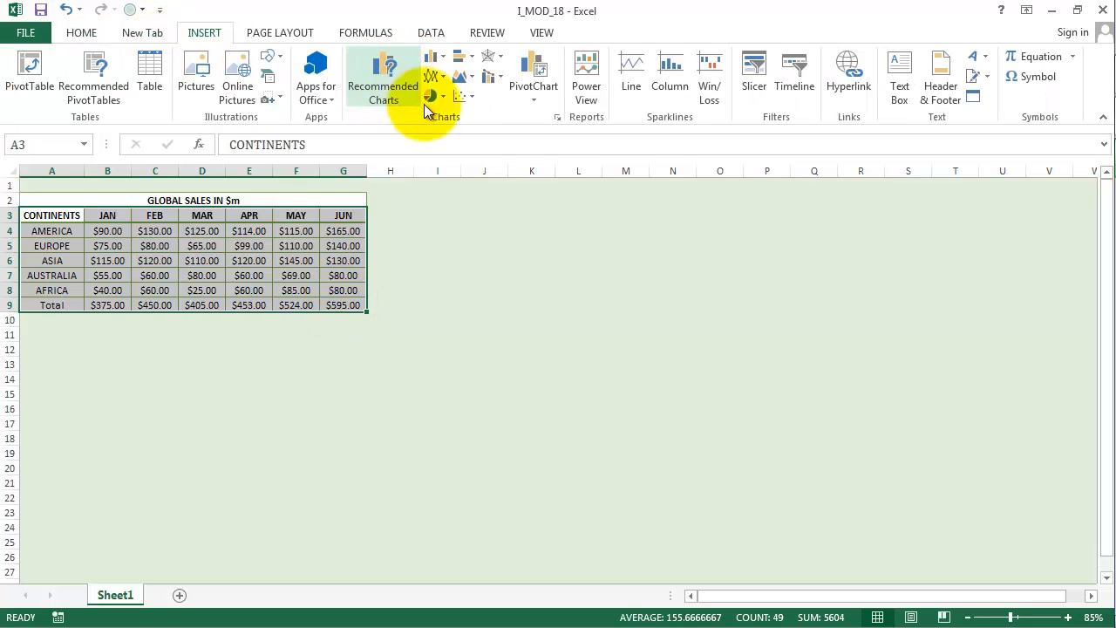
{"action": "left_click", "coordinate": [375, 80]}
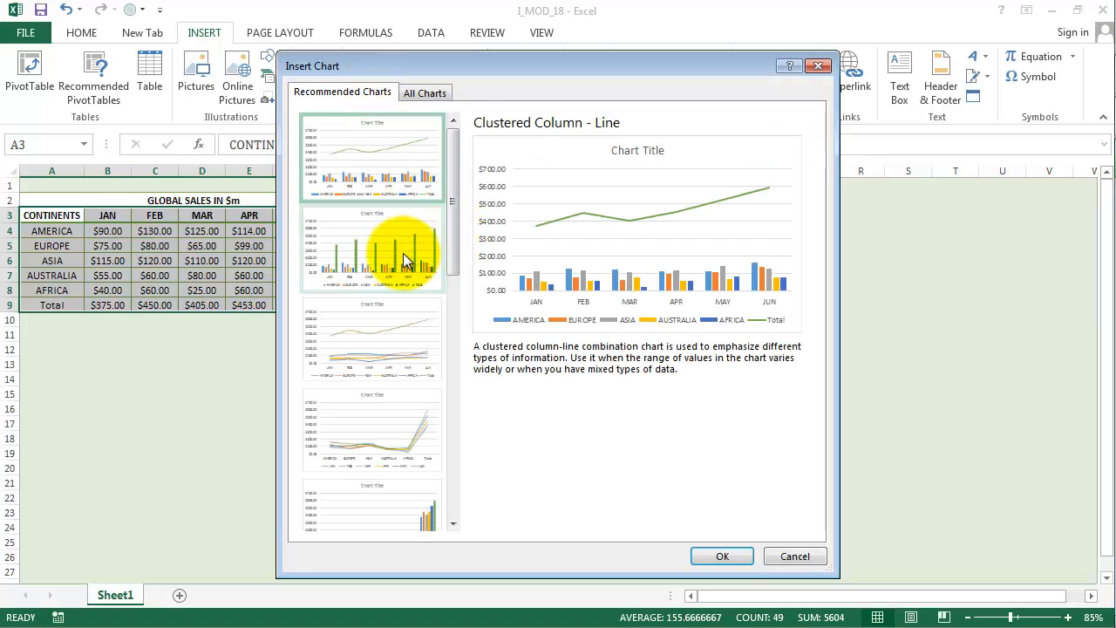
{"action": "left_click", "coordinate": [417, 92]}
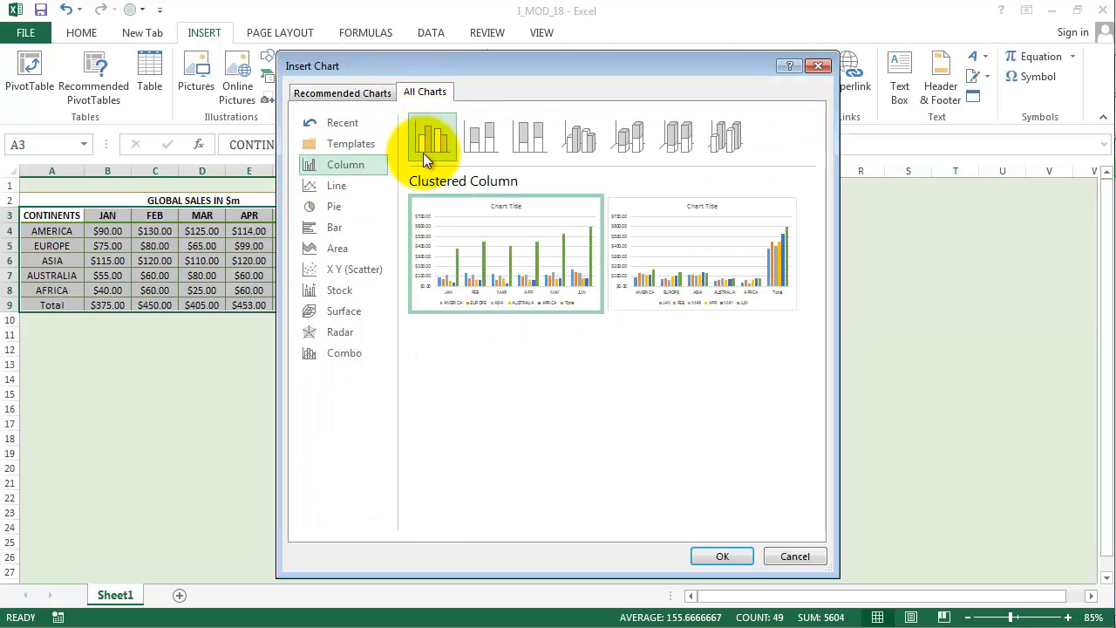
Preview the Stacked, 100% Stacked, 3-D Clustered and 3-D Stacked Column charts for the sales data.
{"action": "left_click", "coordinate": [468, 151]}
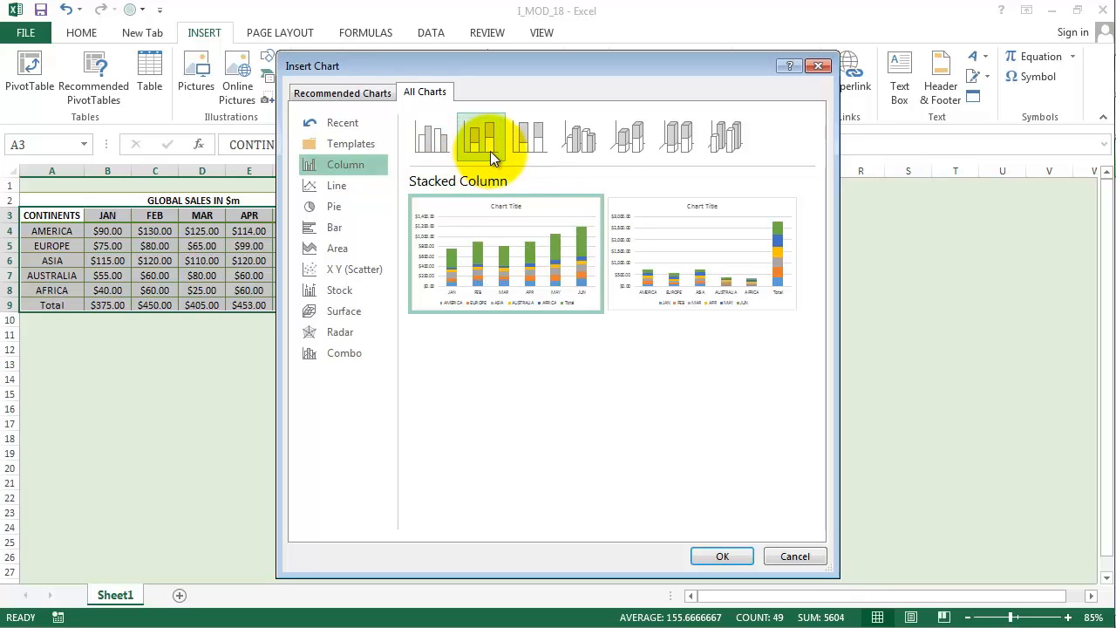
{"action": "left_click", "coordinate": [517, 144]}
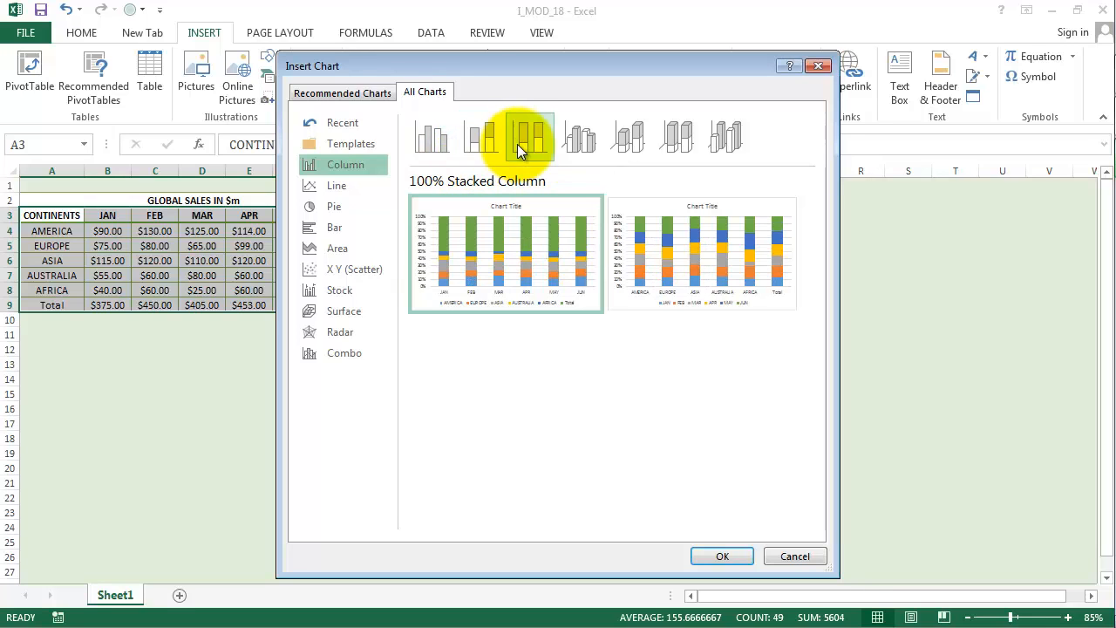
{"action": "left_click", "coordinate": [578, 139]}
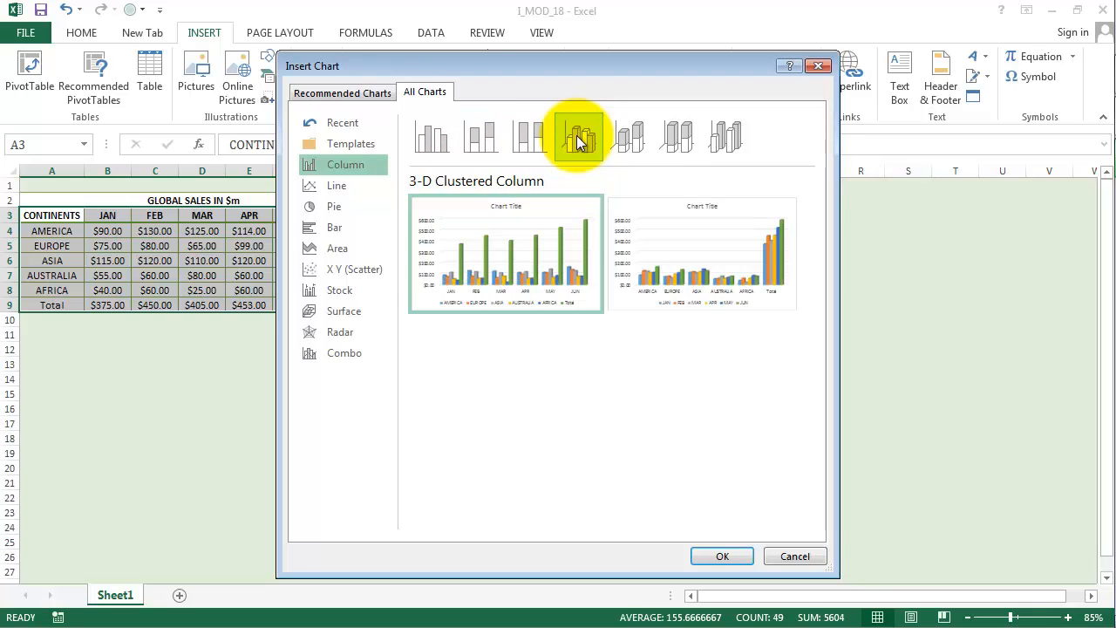
{"action": "left_click", "coordinate": [625, 144]}
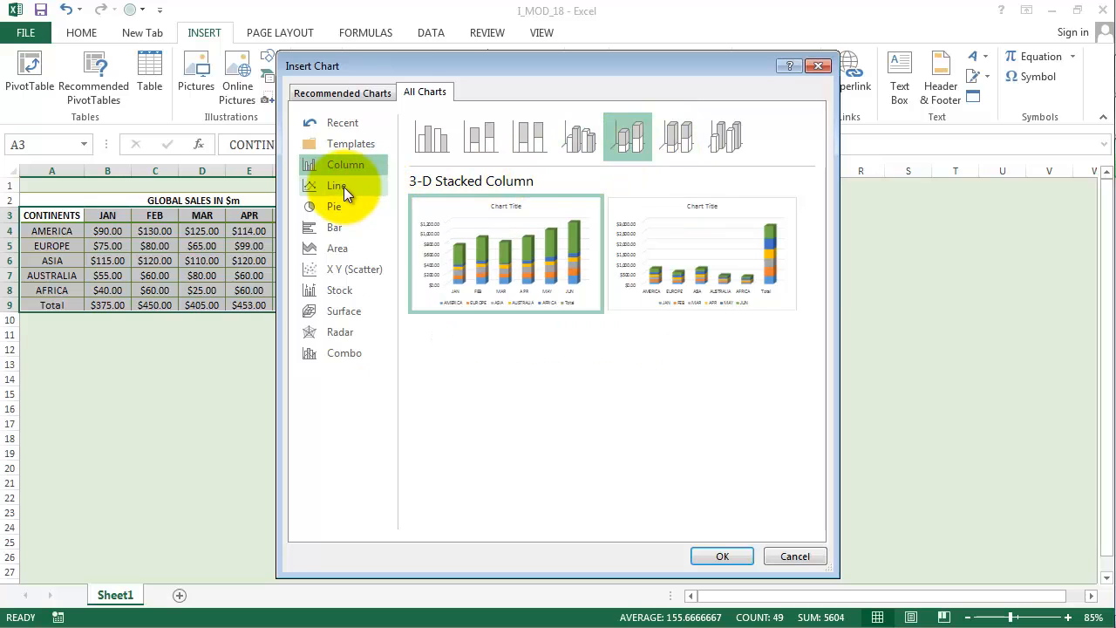
Preview the Bar, Pie and X Y (Scatter) chart types, including Scatter with Straight Lines and Markers and 3-D Bubble.
{"action": "left_click", "coordinate": [331, 230]}
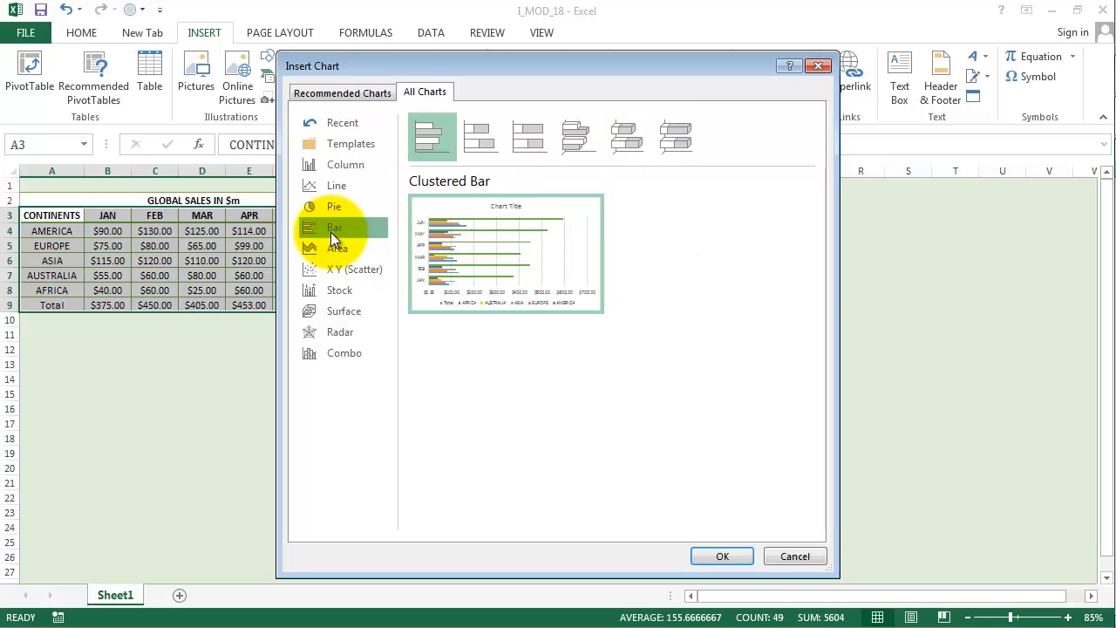
{"action": "left_click", "coordinate": [333, 204]}
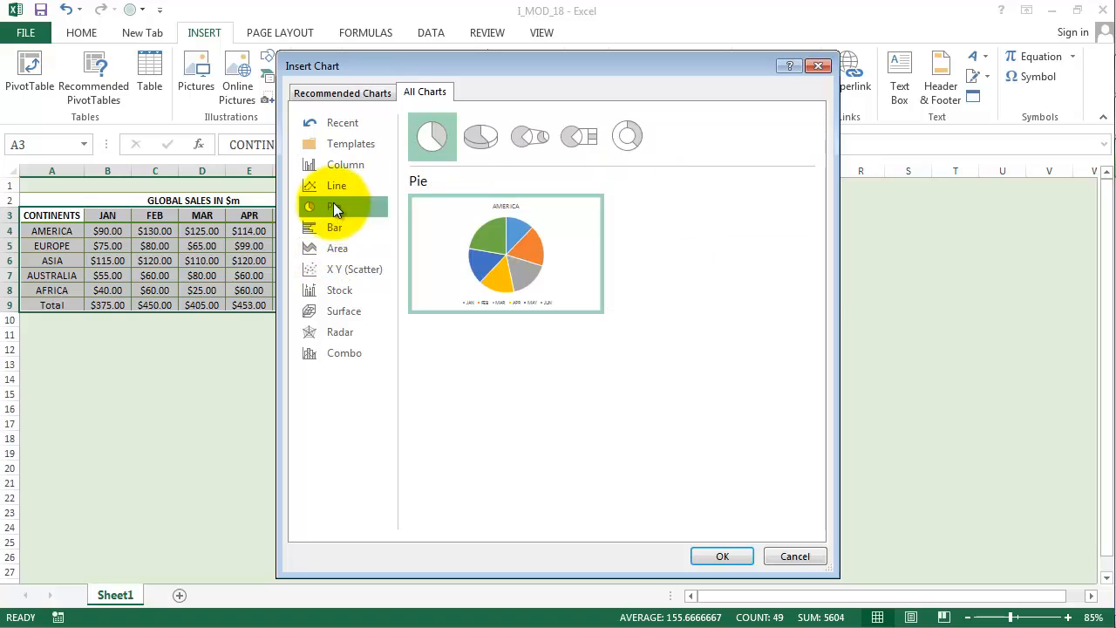
{"action": "left_click", "coordinate": [336, 274]}
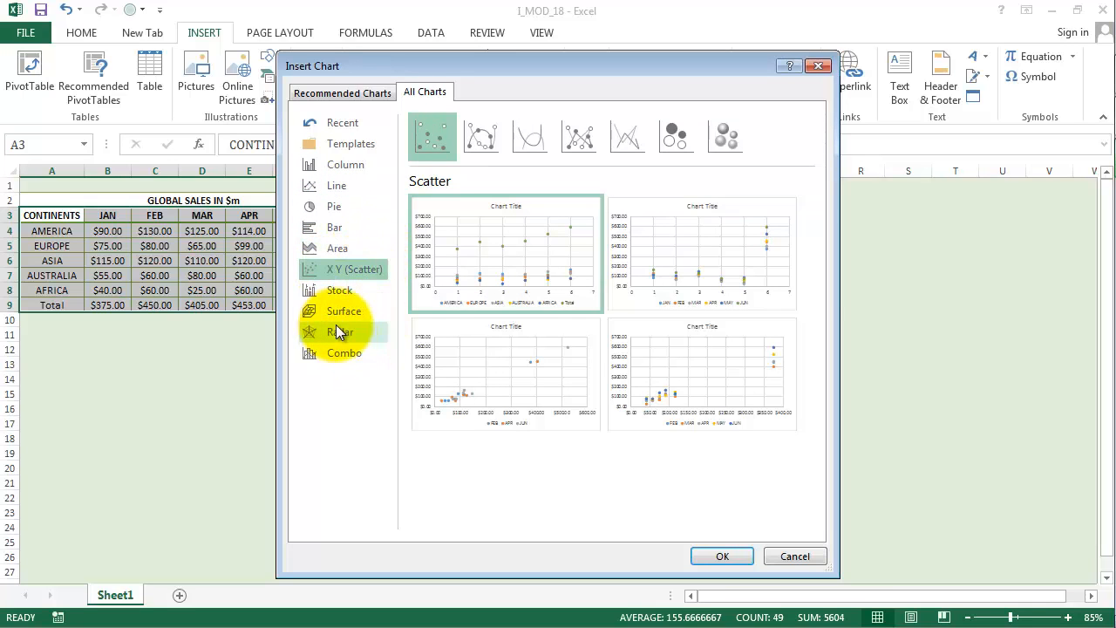
{"action": "left_click", "coordinate": [571, 142]}
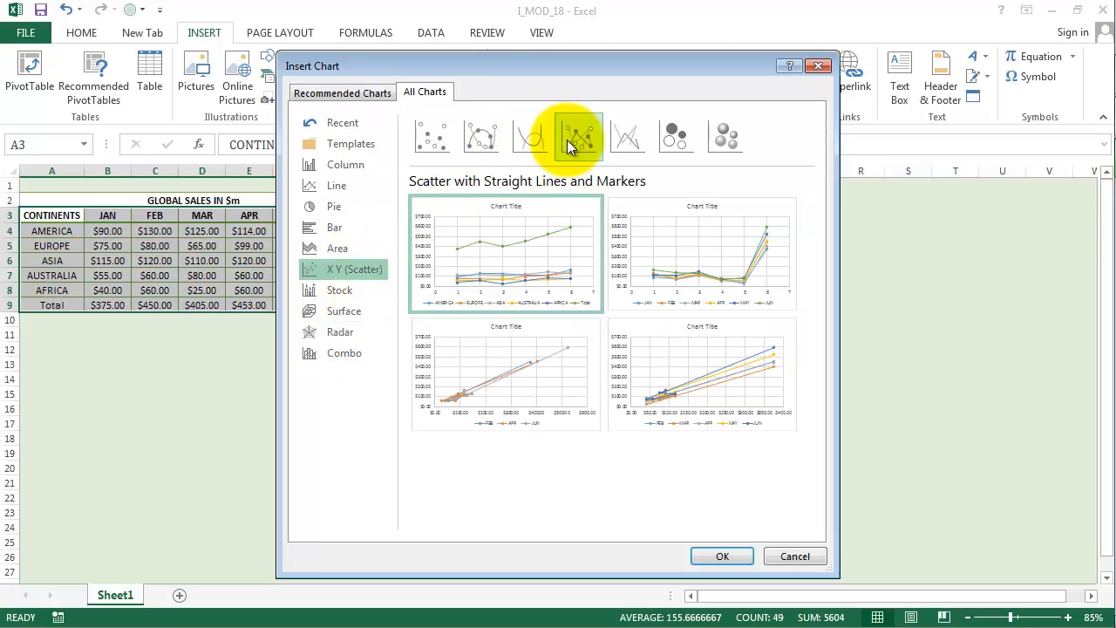
{"action": "left_click", "coordinate": [727, 140]}
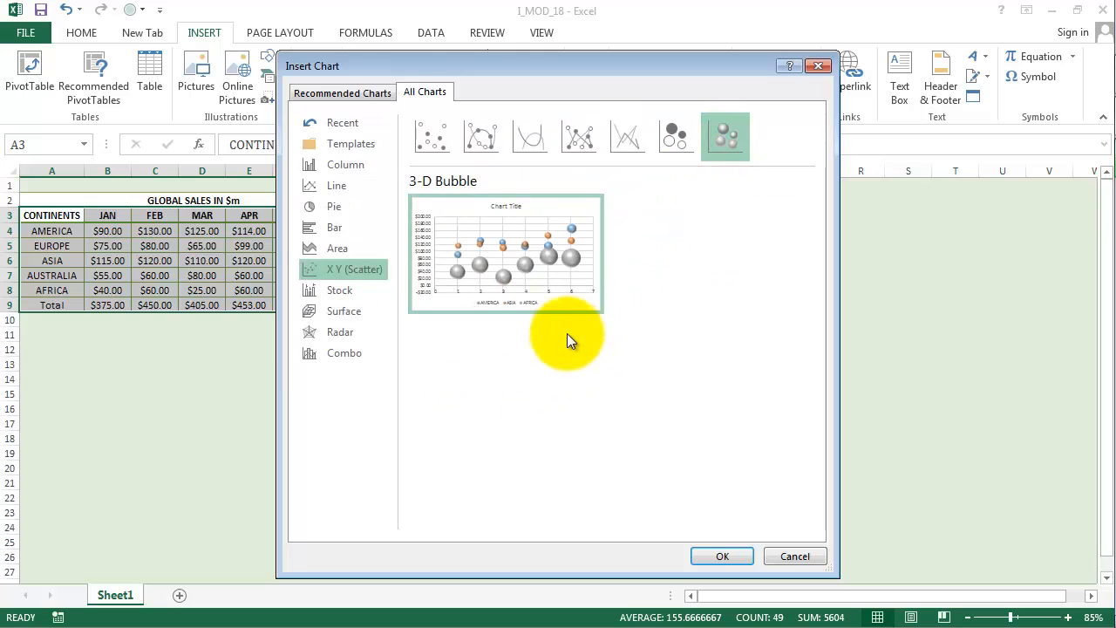
{"action": "mouse_move", "coordinate": [558, 291]}
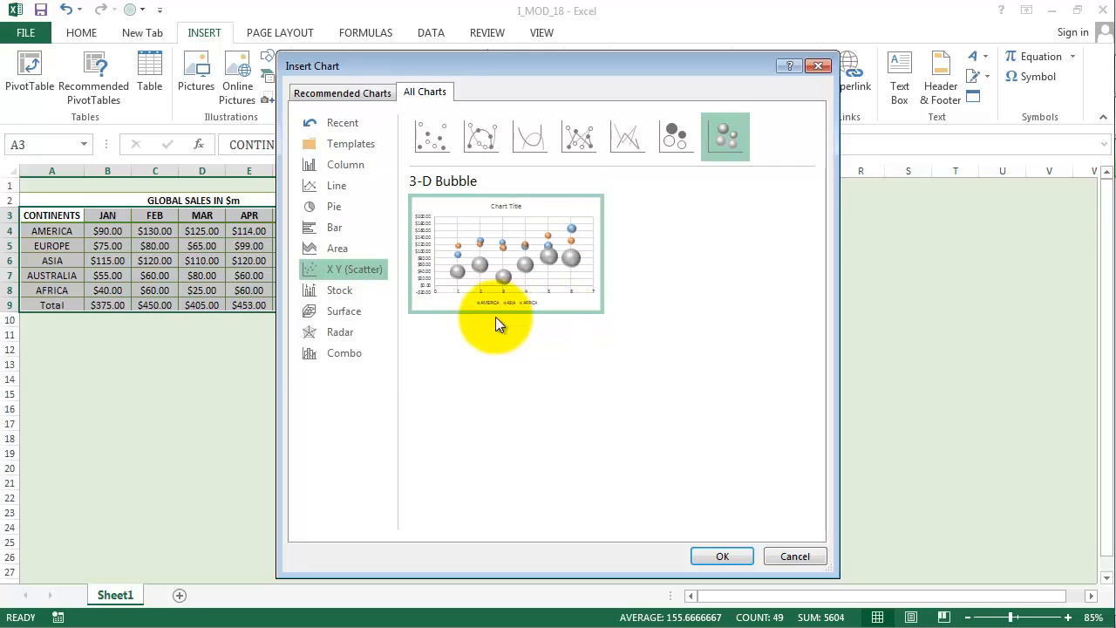
Preview the Stock, Surface, Radar and Combo chart types, and examine the series chart type choices for AMERICA, keeping Clustered Column.
{"action": "left_click", "coordinate": [332, 291]}
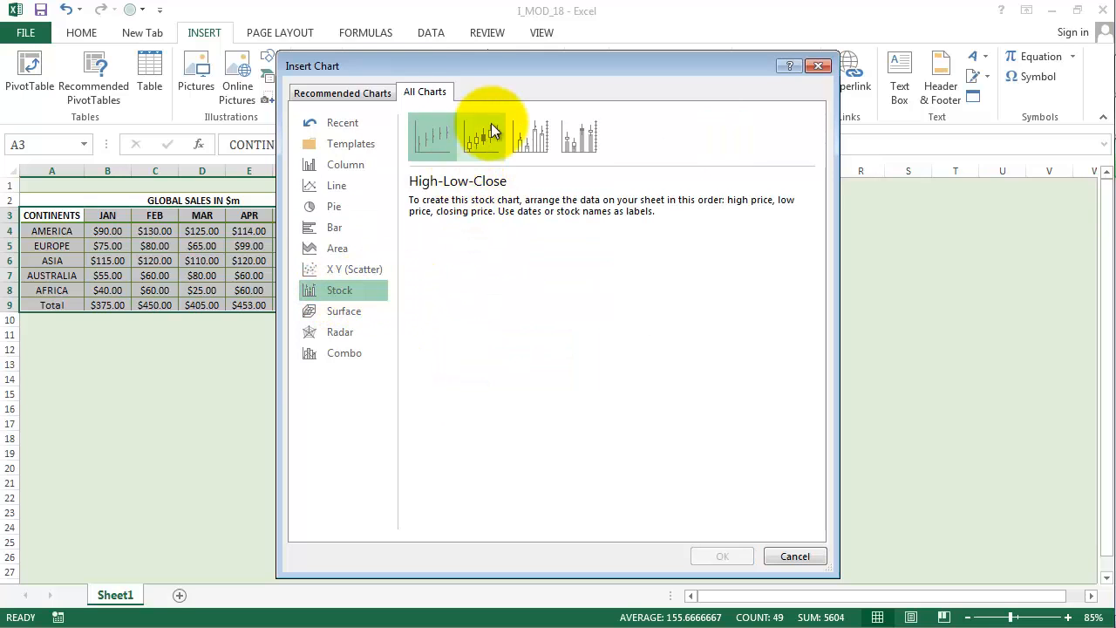
{"action": "left_click", "coordinate": [361, 310]}
{"action": "mouse_move", "coordinate": [419, 312]}
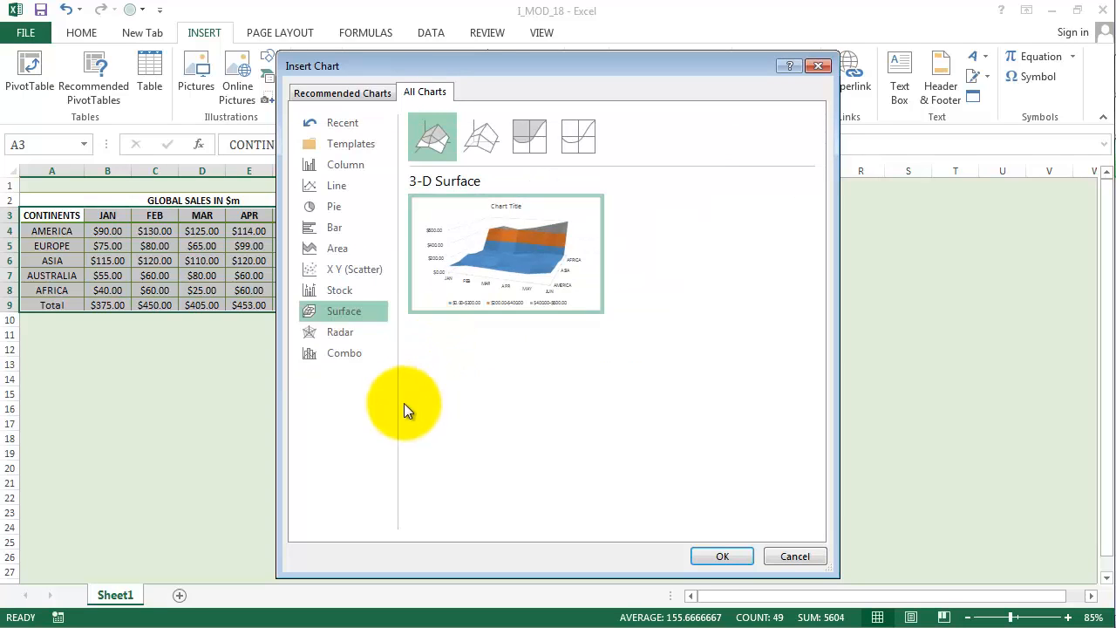
{"action": "left_click", "coordinate": [343, 335]}
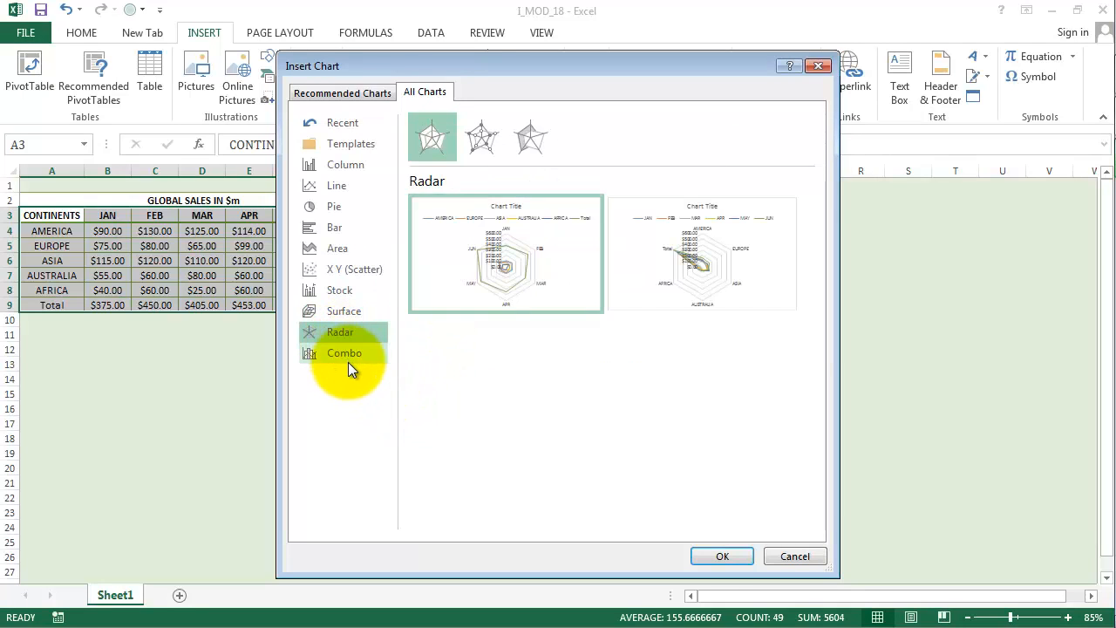
{"action": "left_click", "coordinate": [348, 362]}
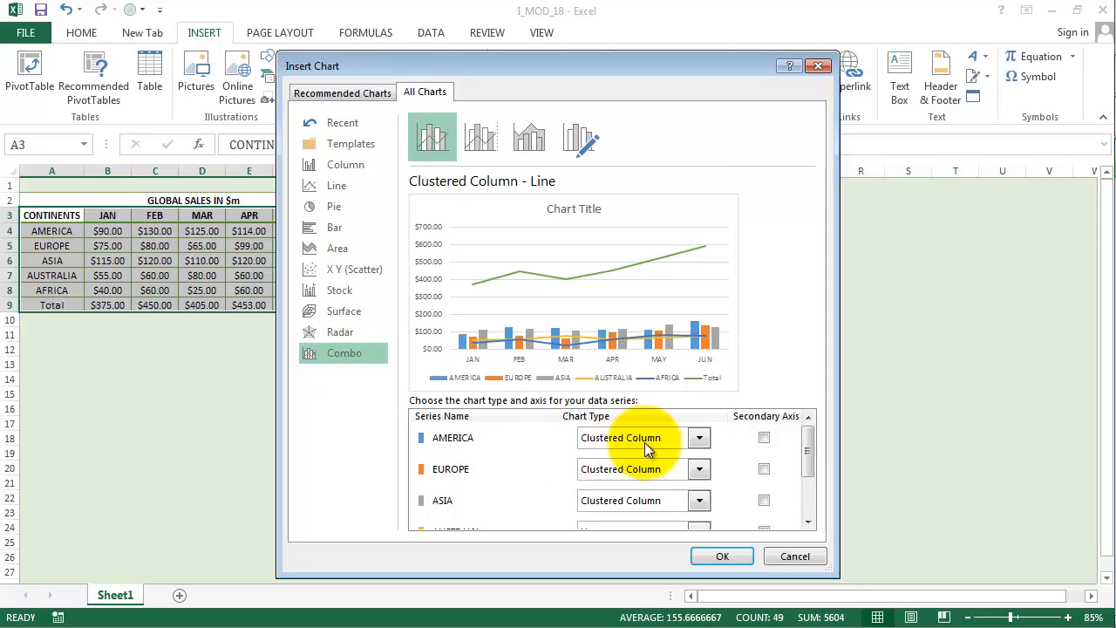
{"action": "left_click", "coordinate": [700, 439]}
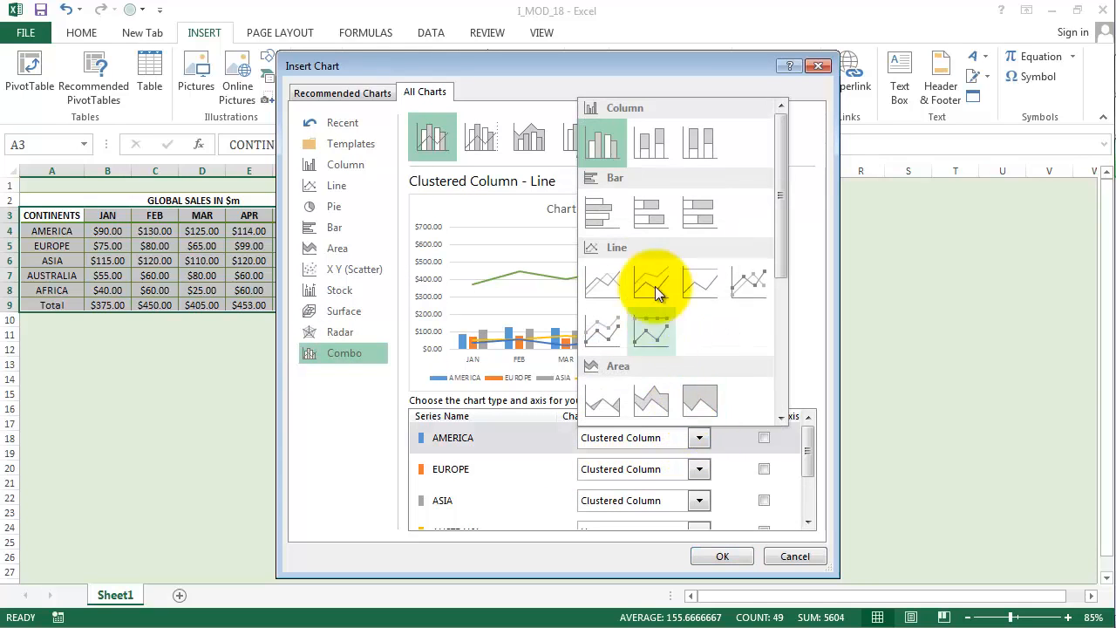
{"action": "left_click", "coordinate": [606, 140]}
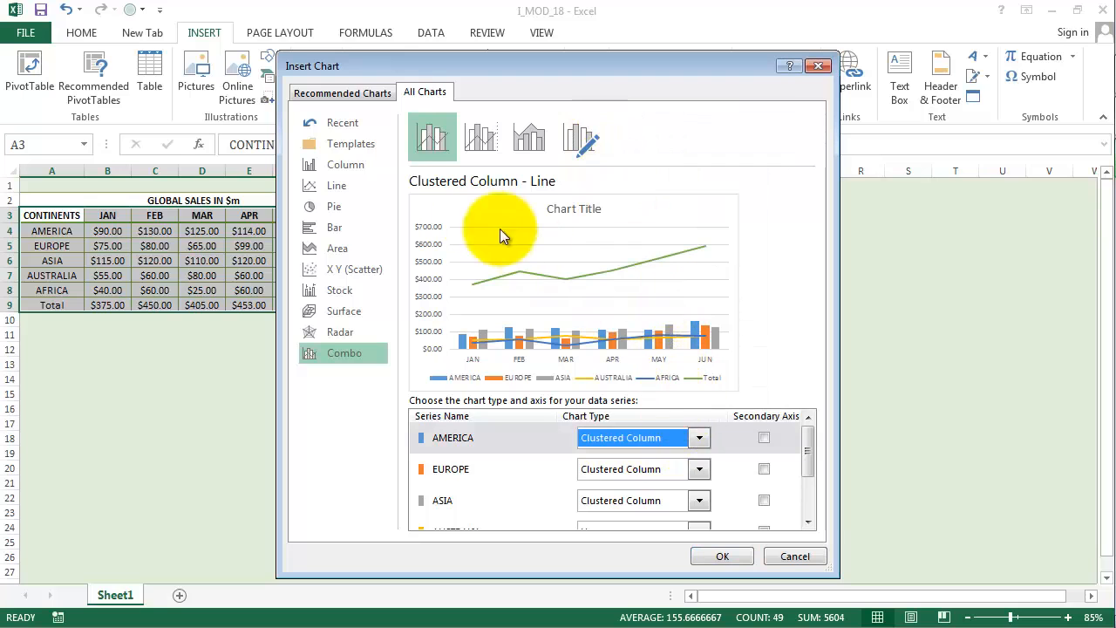
Insert a Clustered Column chart with the months along the horizontal axis, and place it beside the table over about columns I to P.
{"action": "left_click", "coordinate": [343, 169]}
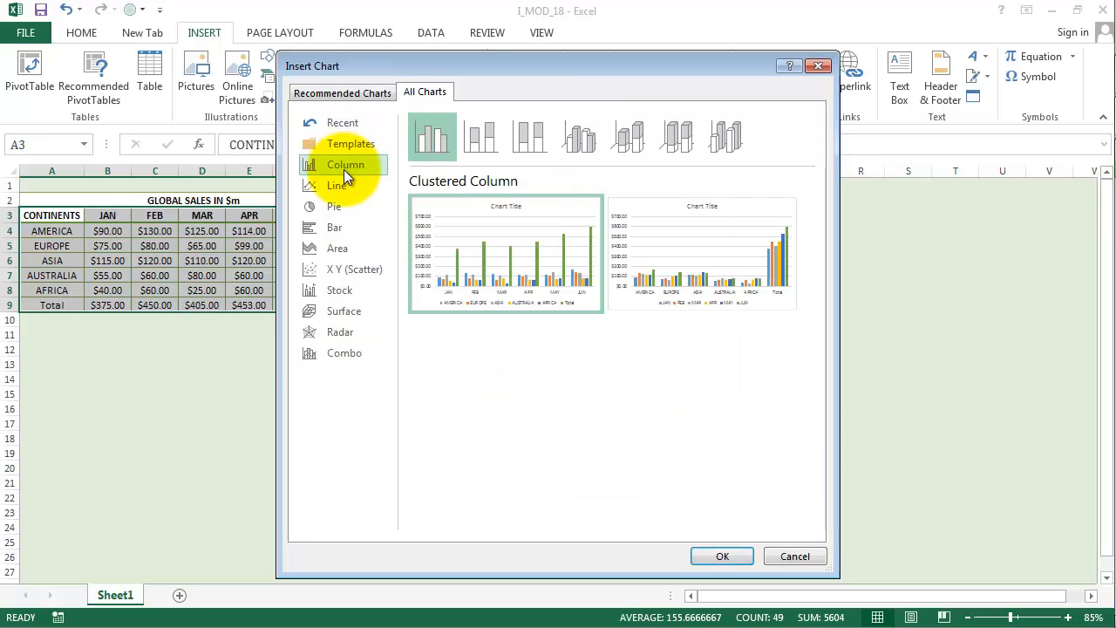
{"action": "double_click", "coordinate": [504, 218]}
{"action": "mouse_move", "coordinate": [498, 287]}
{"action": "left_mouse_down"}
{"action": "mouse_move", "coordinate": [524, 233]}
{"action": "mouse_move", "coordinate": [517, 224]}
{"action": "left_mouse_up"}
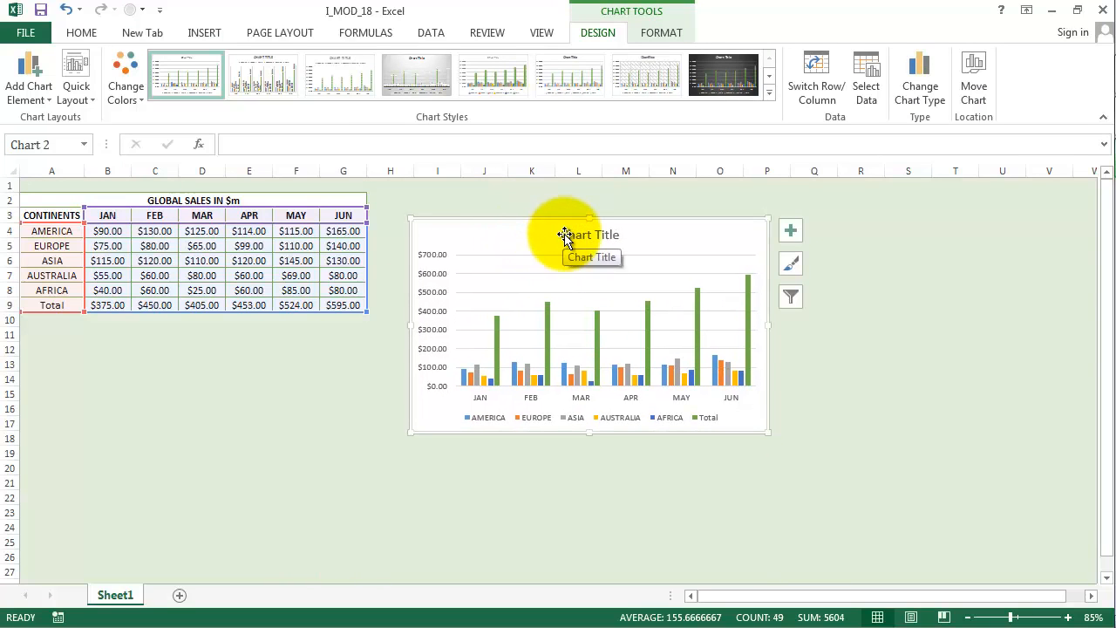
Link the column chart's title to the table heading in cell A2 of Sheet1, and make the title bold.
{"action": "left_click", "coordinate": [567, 238]}
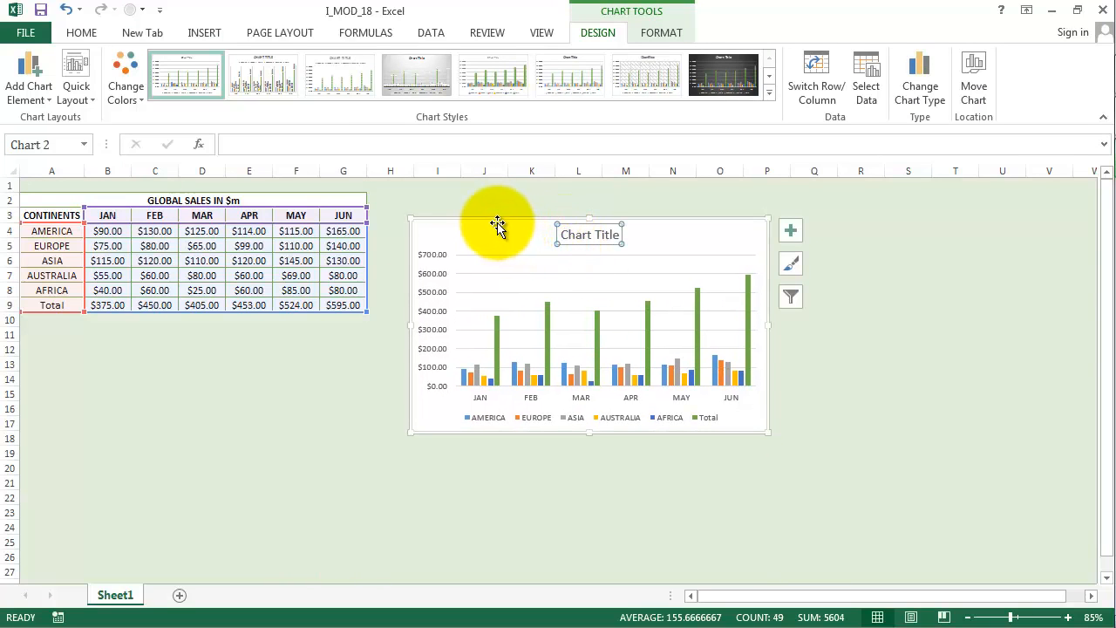
{"action": "type", "text": "="}
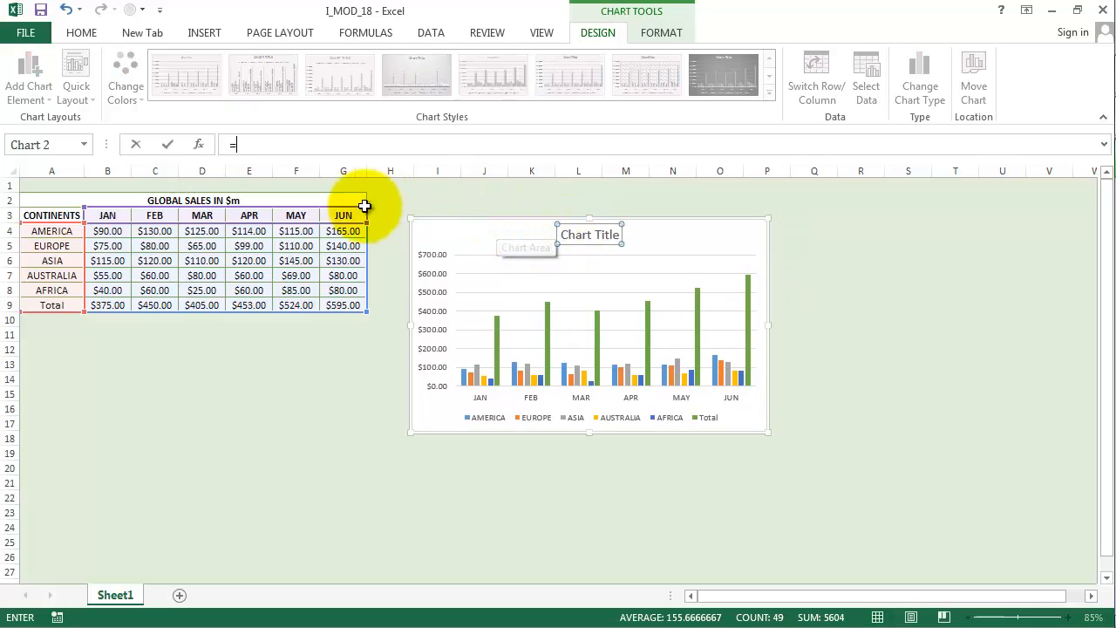
{"action": "left_click", "coordinate": [233, 195]}
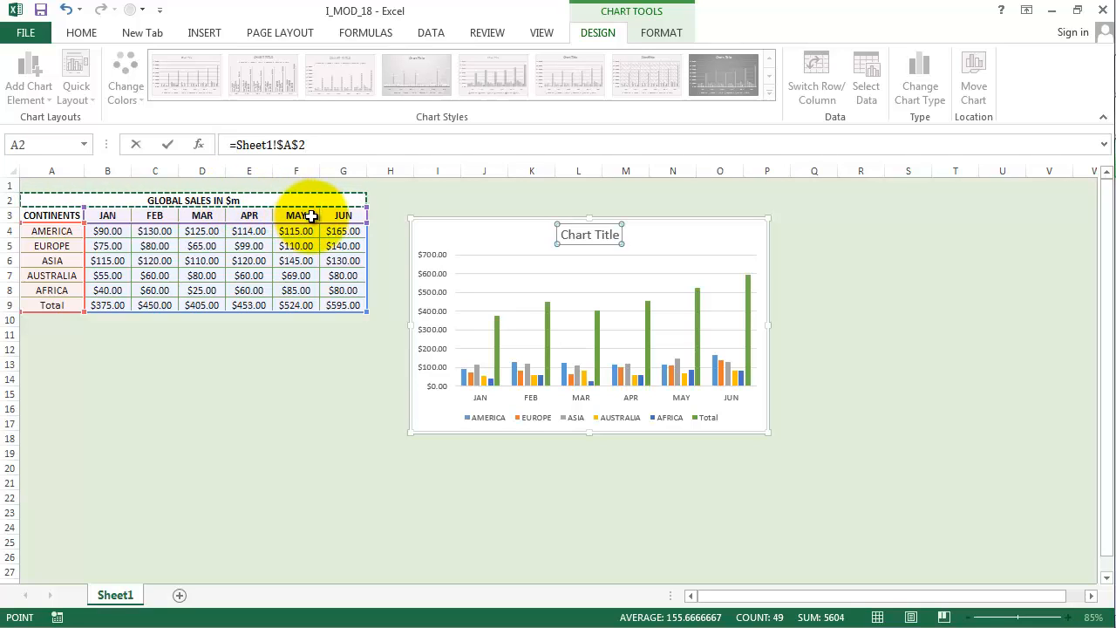
{"action": "key", "text": "Return"}
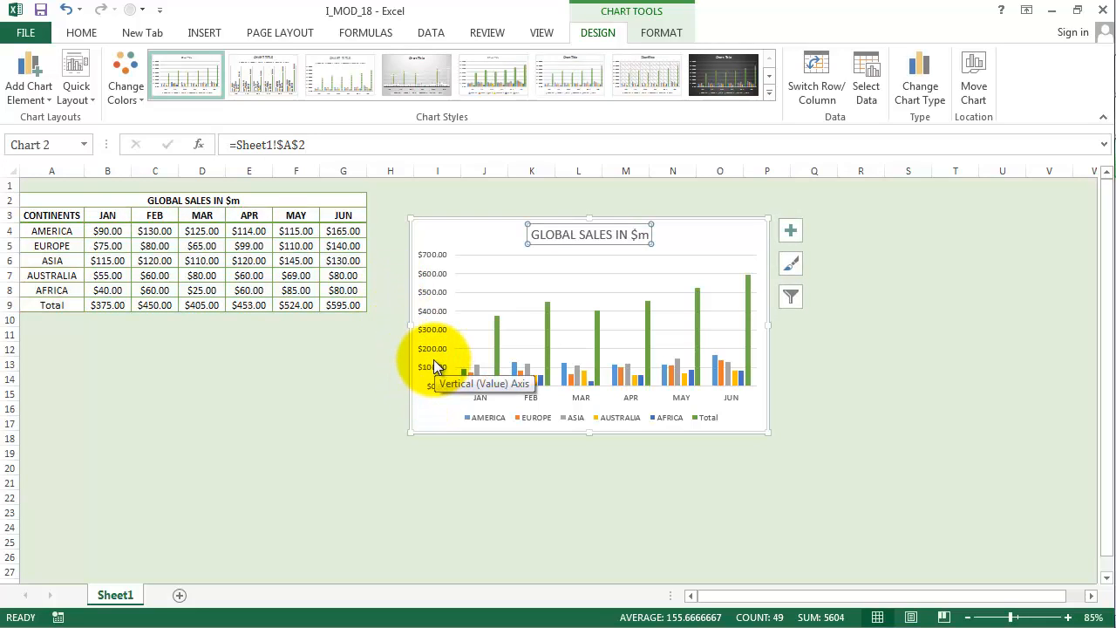
{"action": "key", "text": "ctrl+b"}
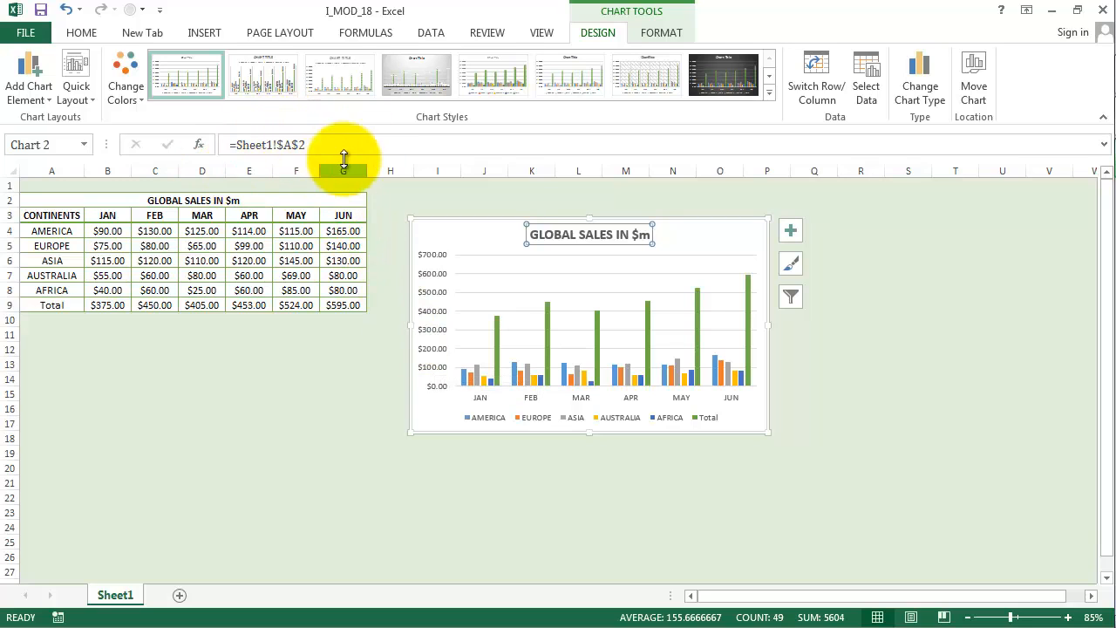
Set the chart's vertical axis currency number format to 0 decimal places.
{"action": "double_click", "coordinate": [429, 255]}
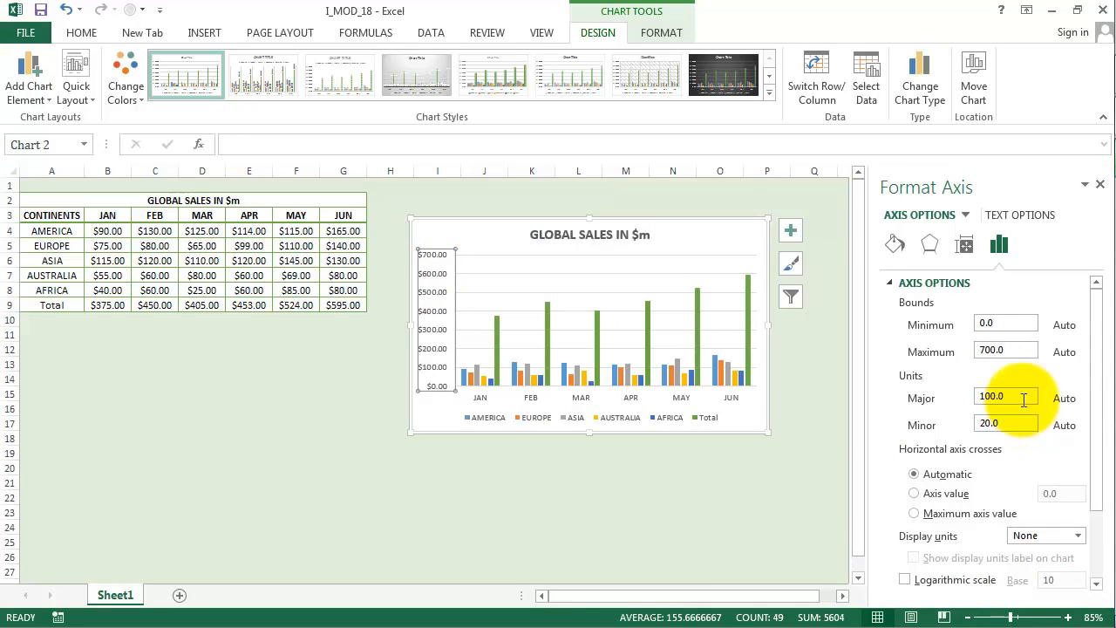
{"action": "scroll", "coordinate": [1083, 349], "scroll_direction": "down", "scroll_amount": 3}
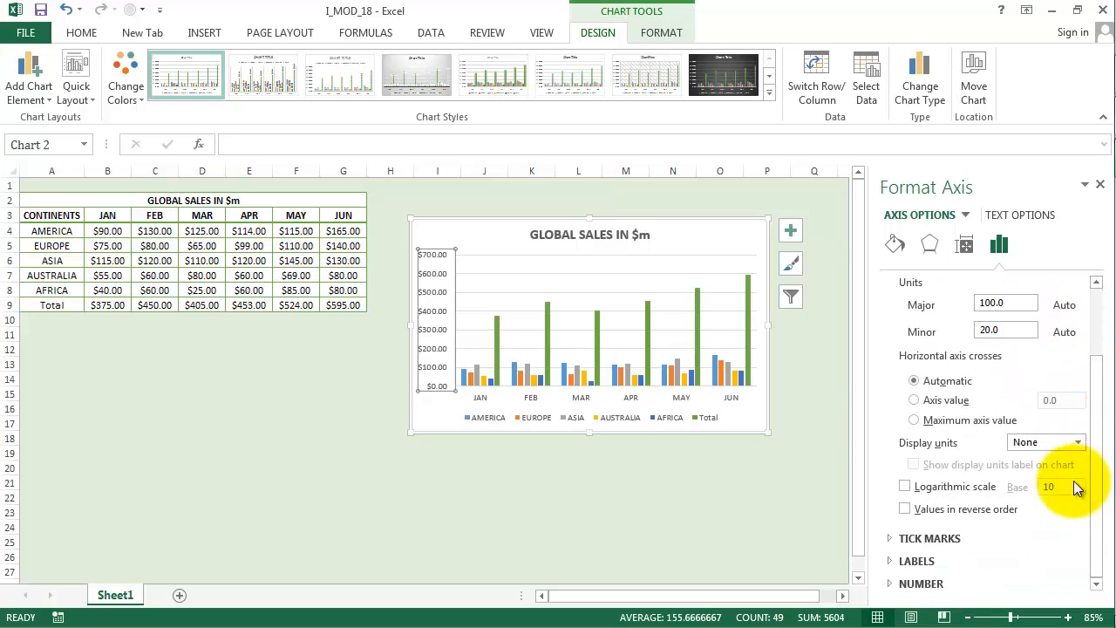
{"action": "left_click", "coordinate": [891, 582]}
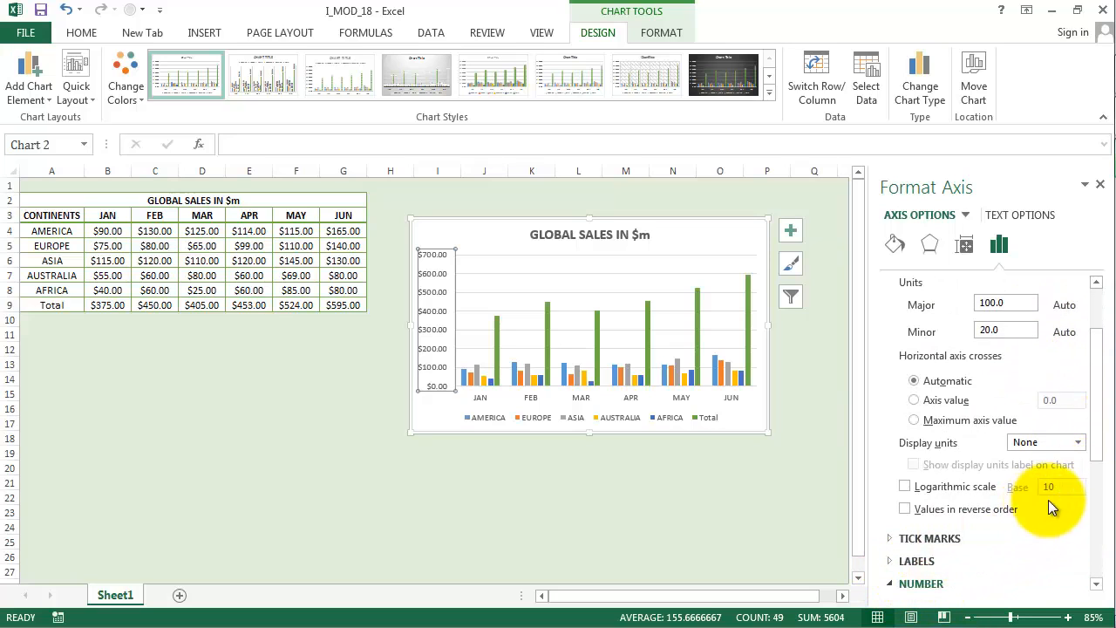
{"action": "left_click_drag", "start_coordinate": [1098, 461], "coordinate": [1096, 518]}
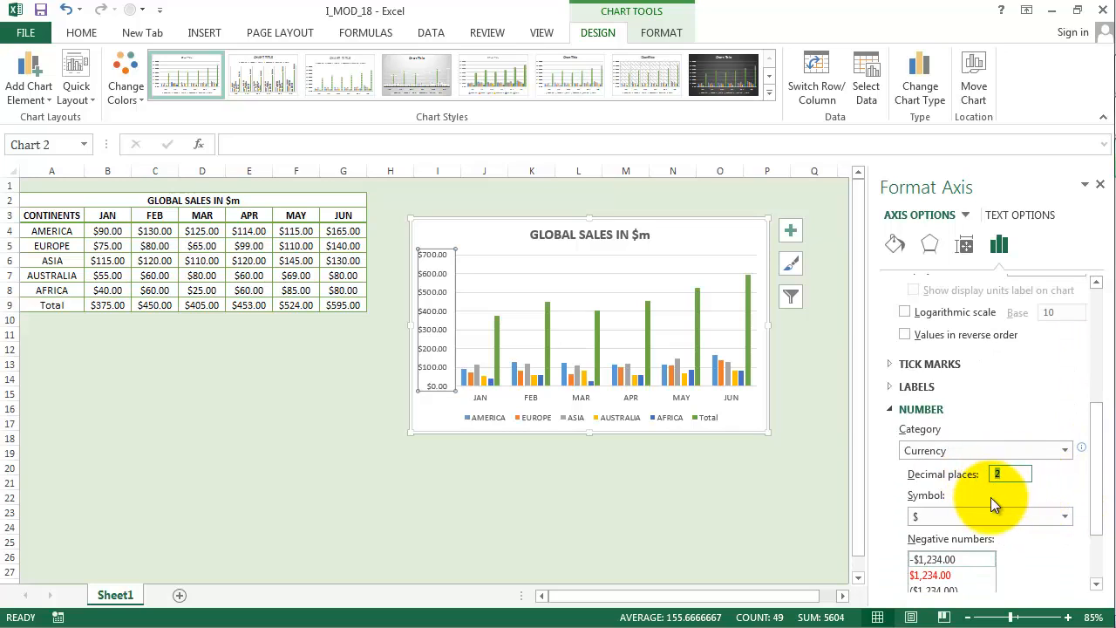
{"action": "type", "text": "0"}
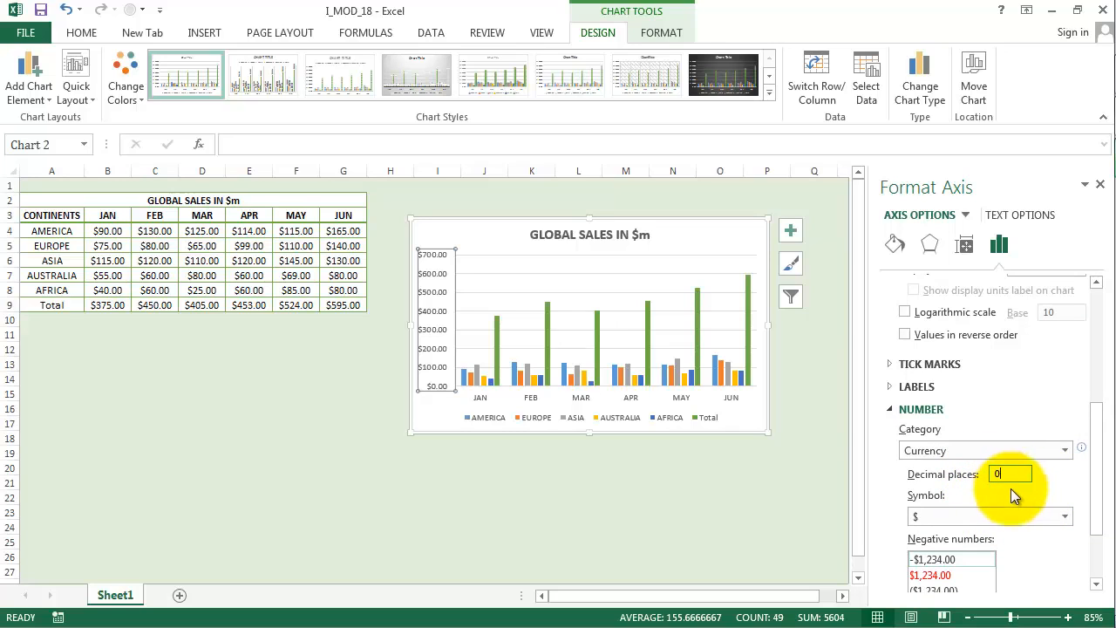
{"action": "left_click", "coordinate": [737, 486]}
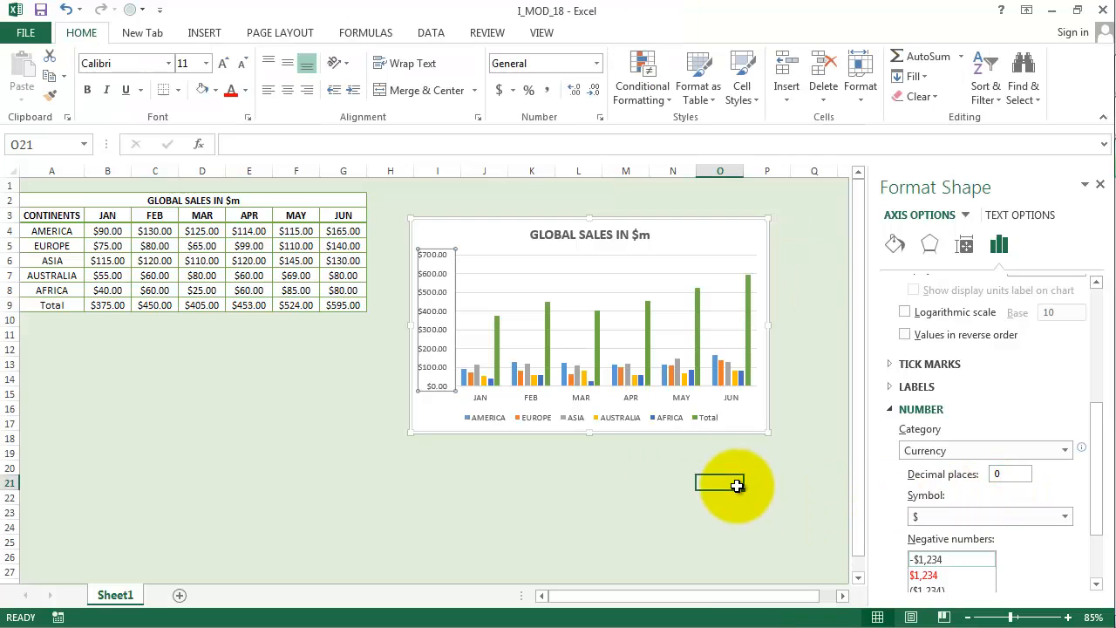
Set the label position of the chart's vertical axis to Low, and close the formatting pane.
{"action": "left_click", "coordinate": [423, 256]}
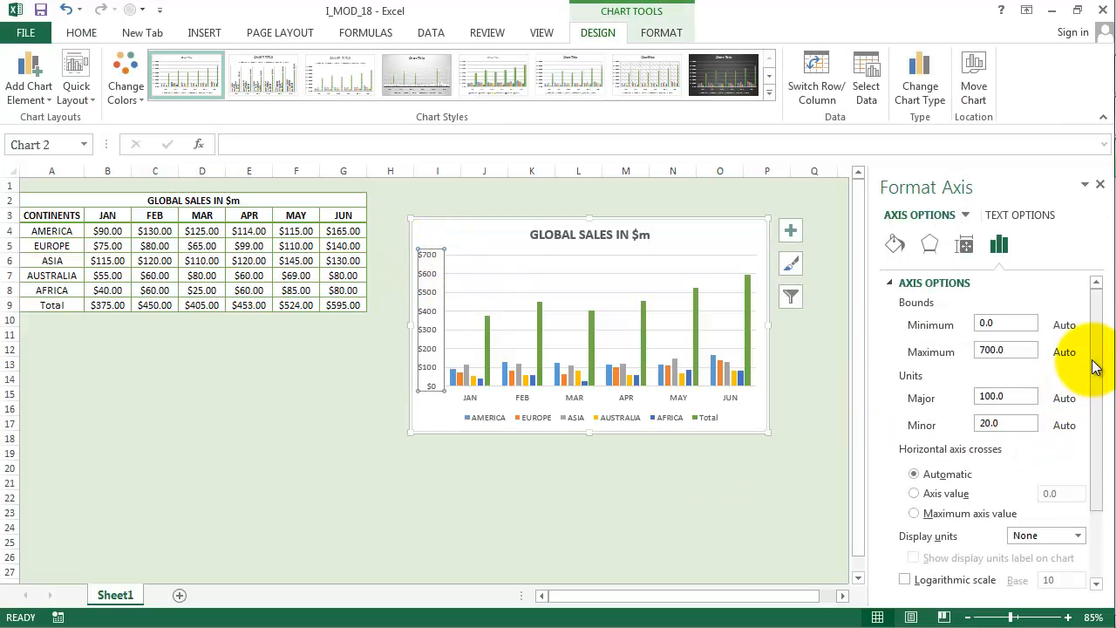
{"action": "left_click_drag", "start_coordinate": [1096, 366], "coordinate": [1094, 448]}
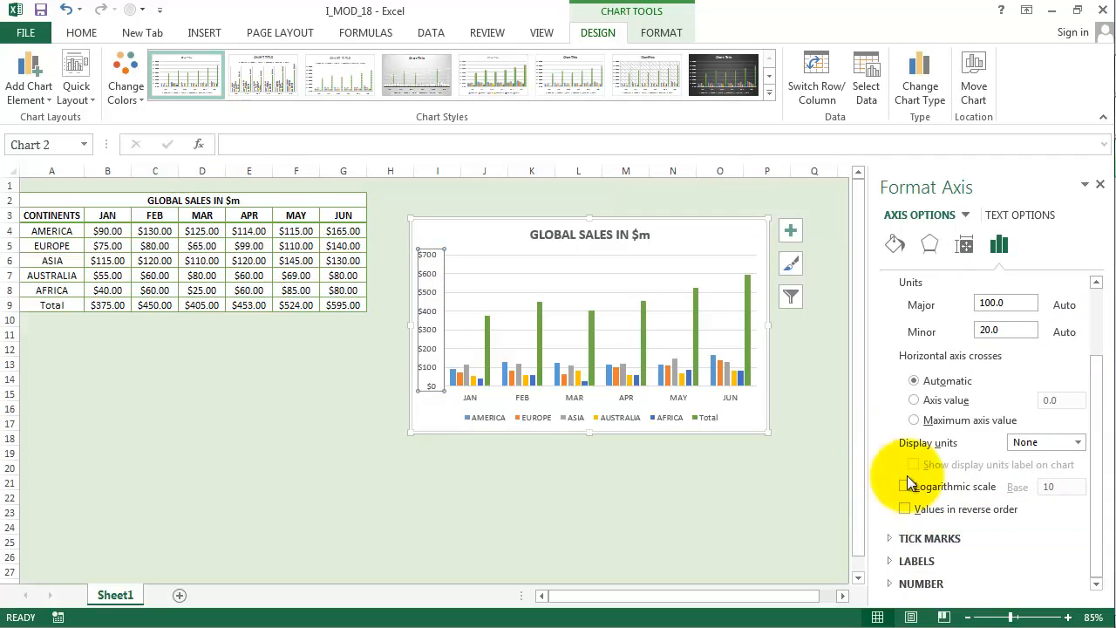
{"action": "left_click", "coordinate": [917, 561]}
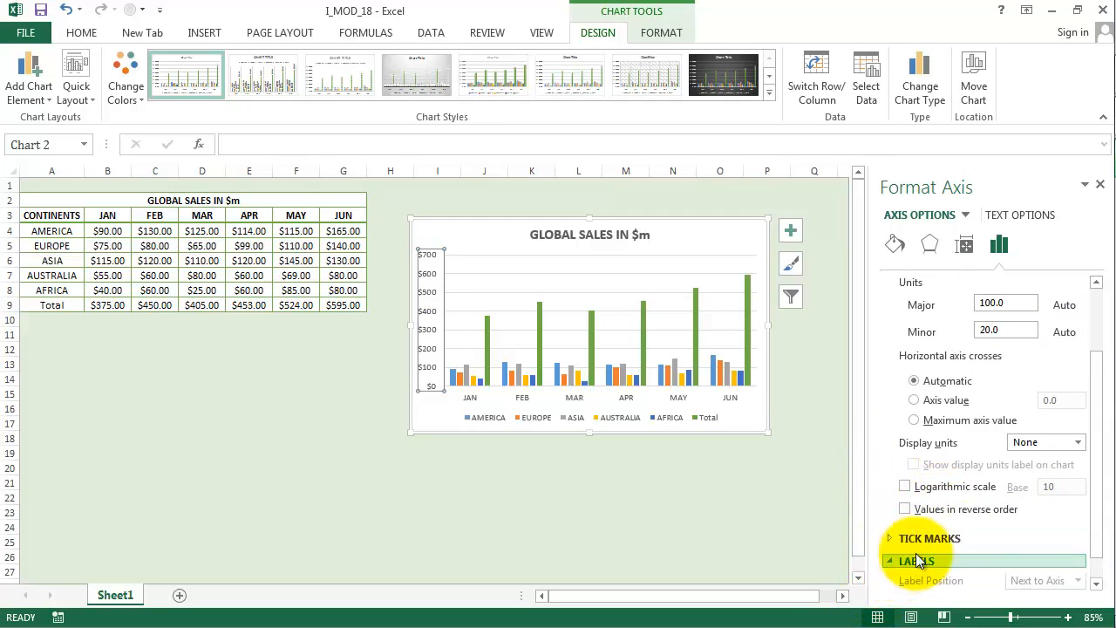
{"action": "scroll", "coordinate": [1094, 523], "scroll_direction": "down", "scroll_amount": 1}
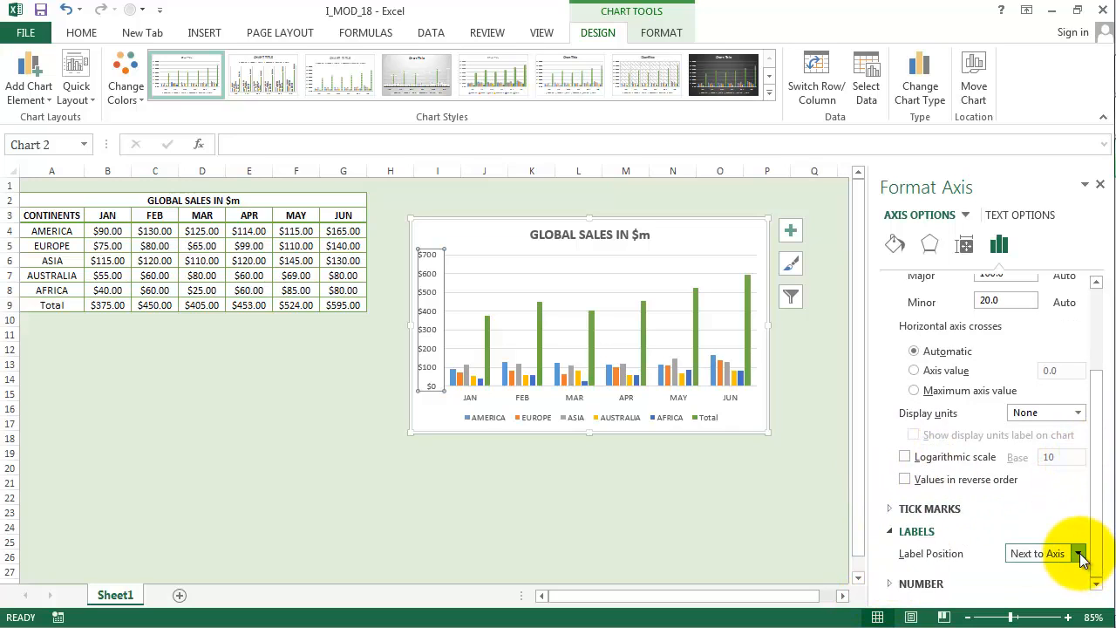
{"action": "left_click", "coordinate": [1079, 553]}
{"action": "left_click", "coordinate": [1051, 518]}
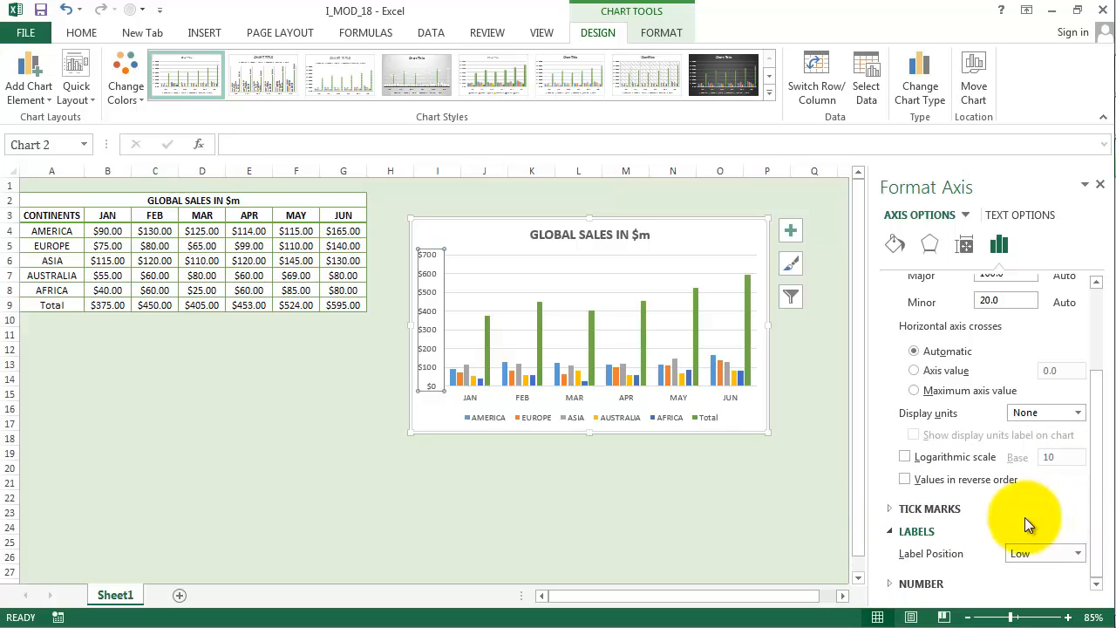
{"action": "left_click", "coordinate": [757, 497]}
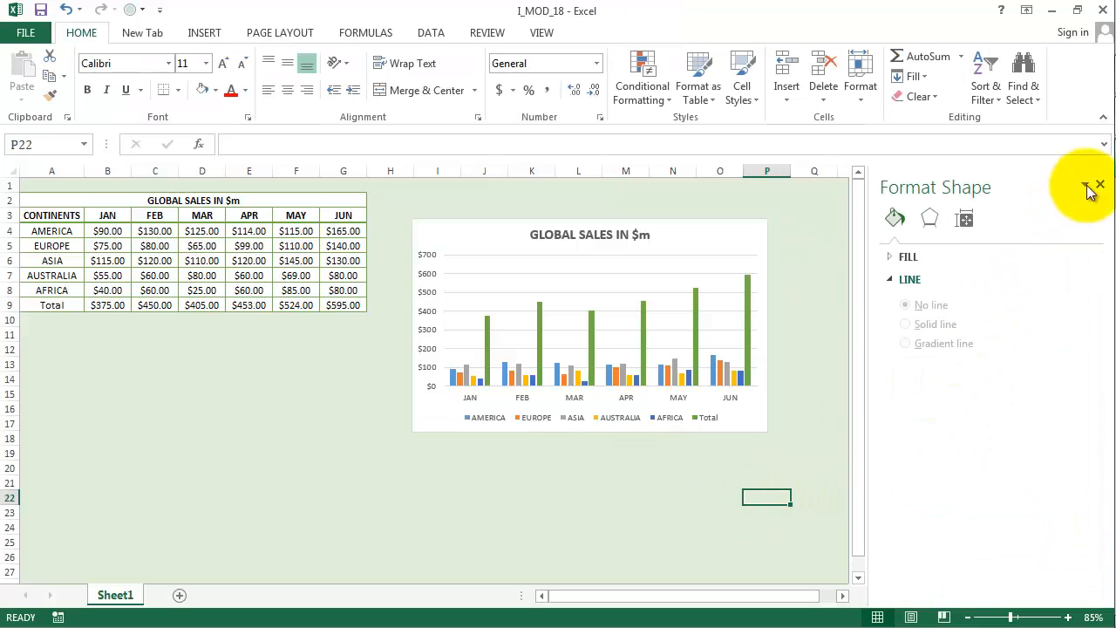
{"action": "left_click", "coordinate": [930, 219]}
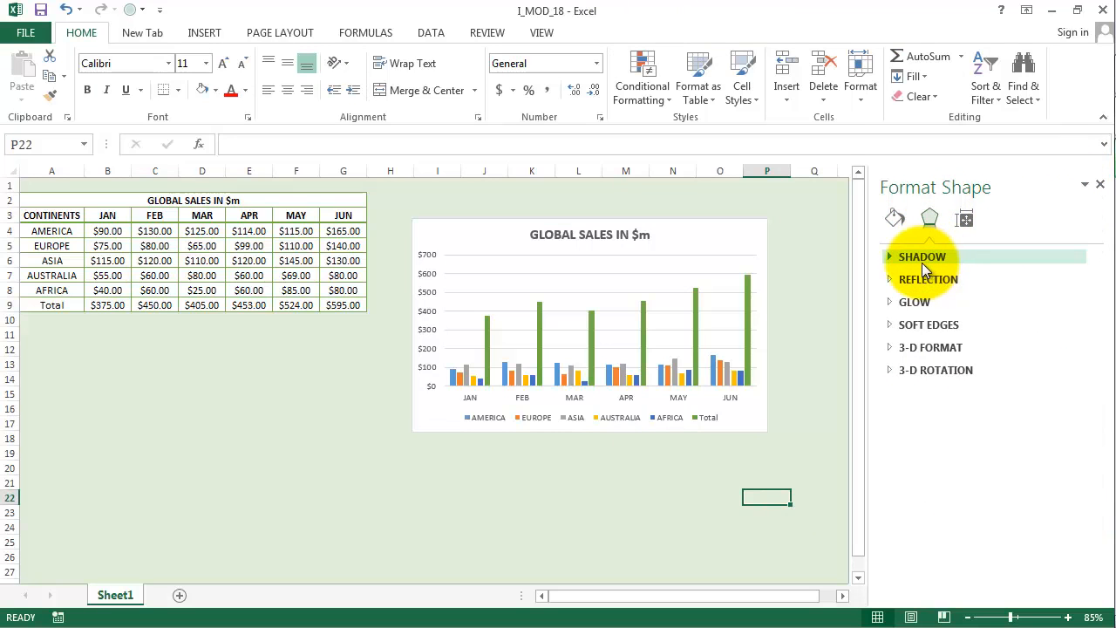
{"action": "left_click", "coordinate": [1099, 185]}
Preview the available chart styles on the column chart, including Style 3, Style 12 and Style 13, without applying any.
{"action": "left_click", "coordinate": [736, 237]}
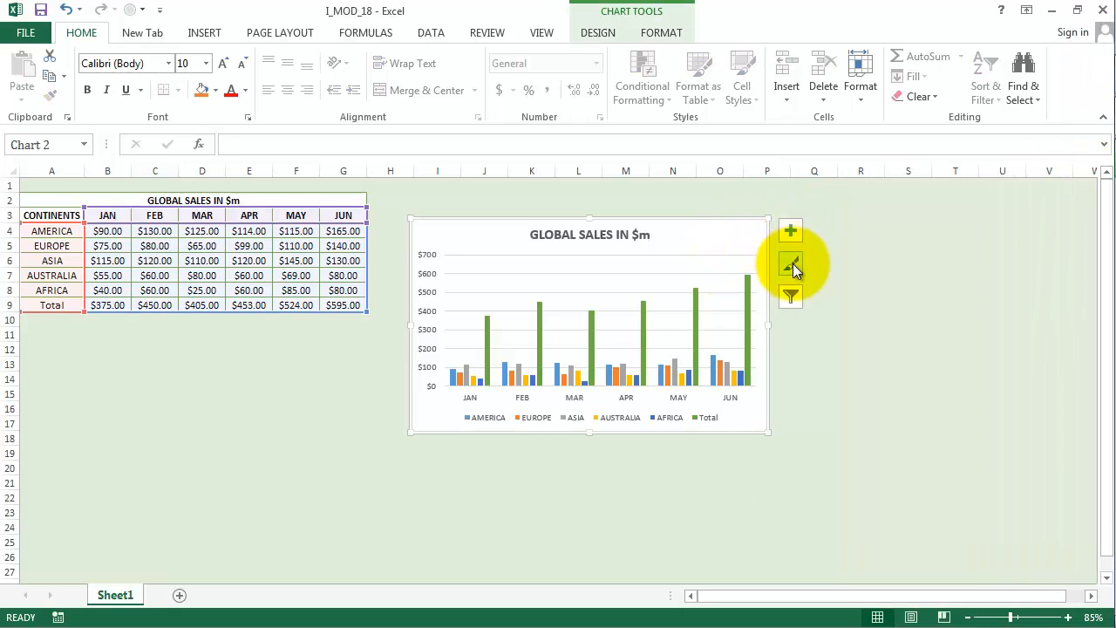
{"action": "left_click", "coordinate": [790, 263]}
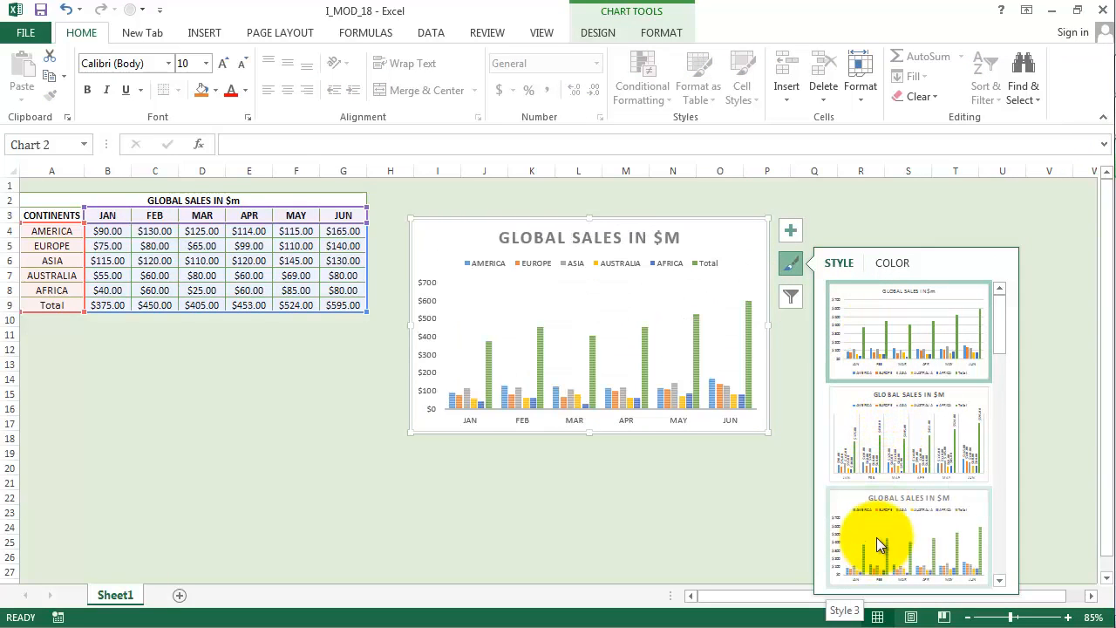
{"action": "scroll", "coordinate": [876, 537], "scroll_direction": "down", "scroll_amount": 3}
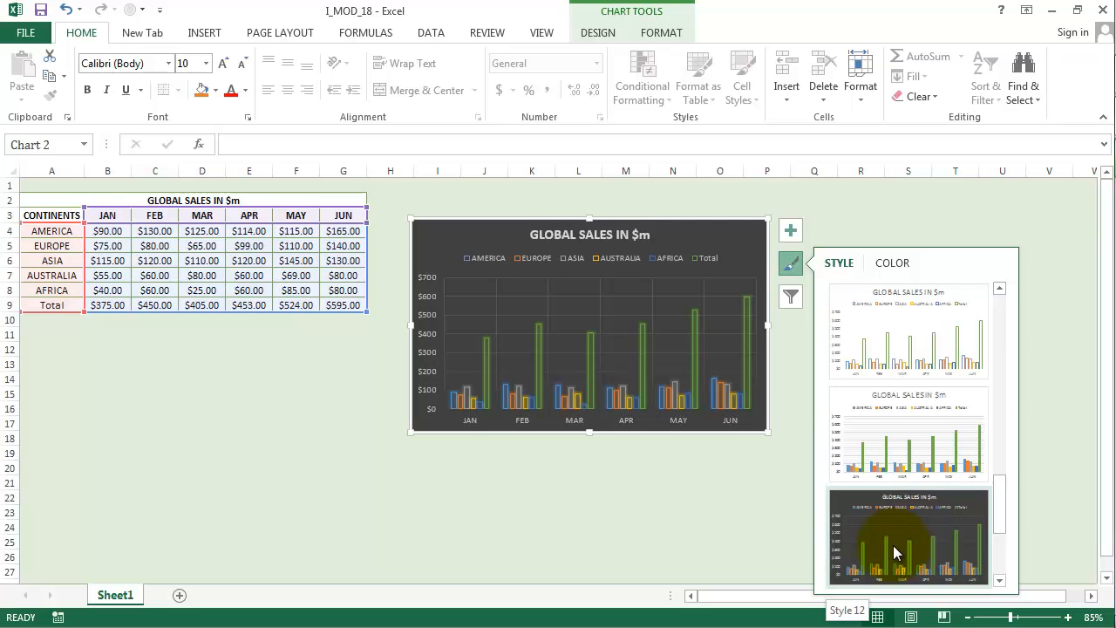
{"action": "scroll", "coordinate": [894, 551], "scroll_direction": "down", "scroll_amount": 2}
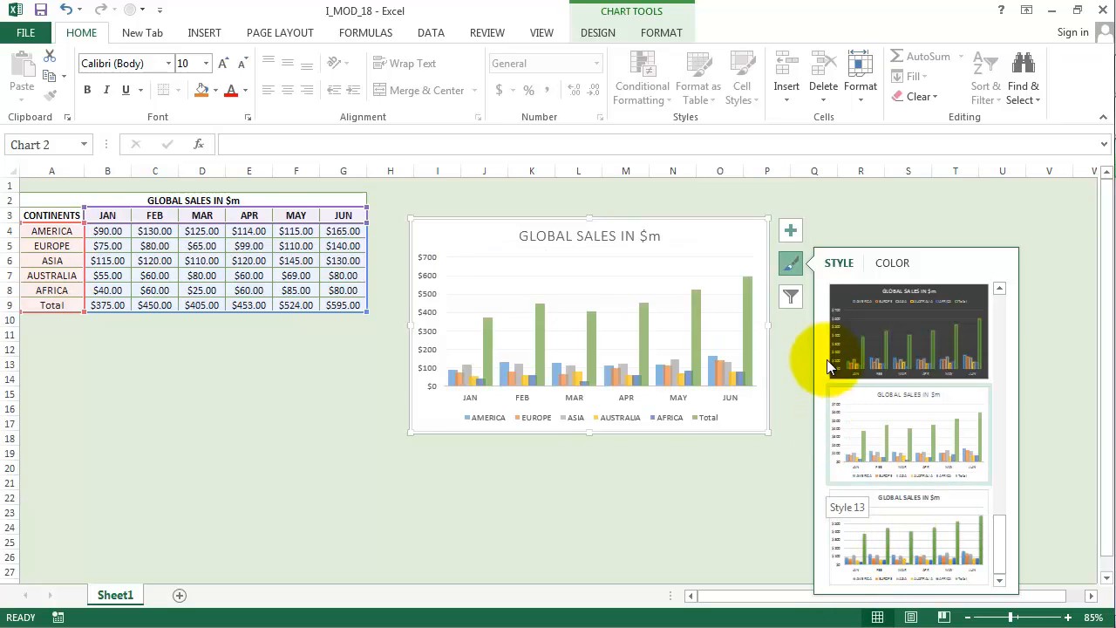
Examine the column chart's filter options for series, categories and names, toggling AMERICA off and on, without applying any change.
{"action": "left_click", "coordinate": [787, 299]}
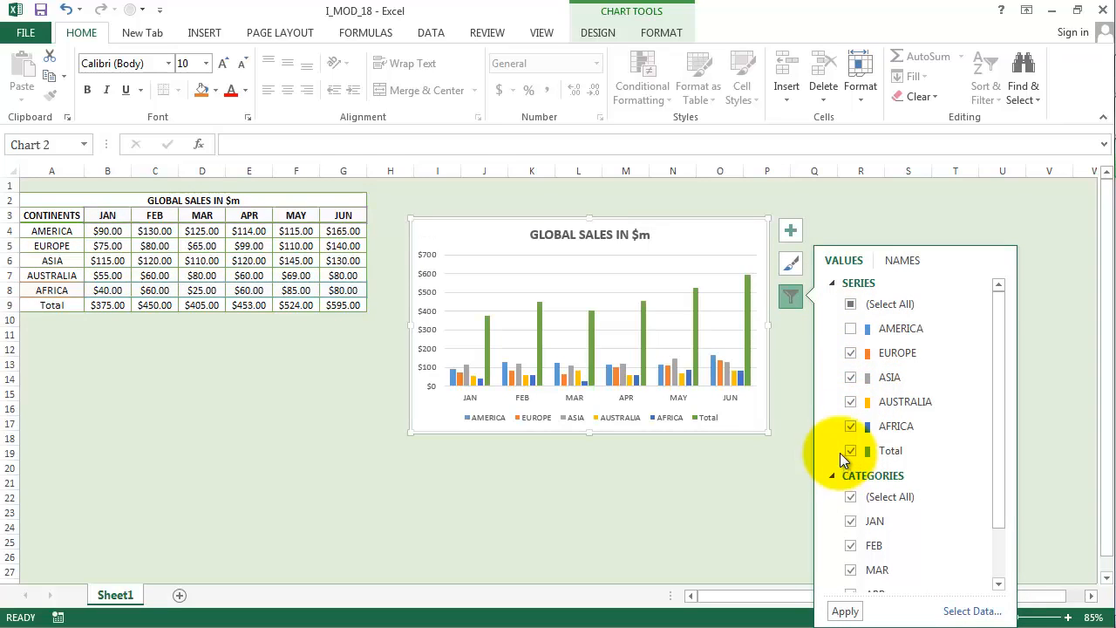
{"action": "left_click", "coordinate": [851, 329]}
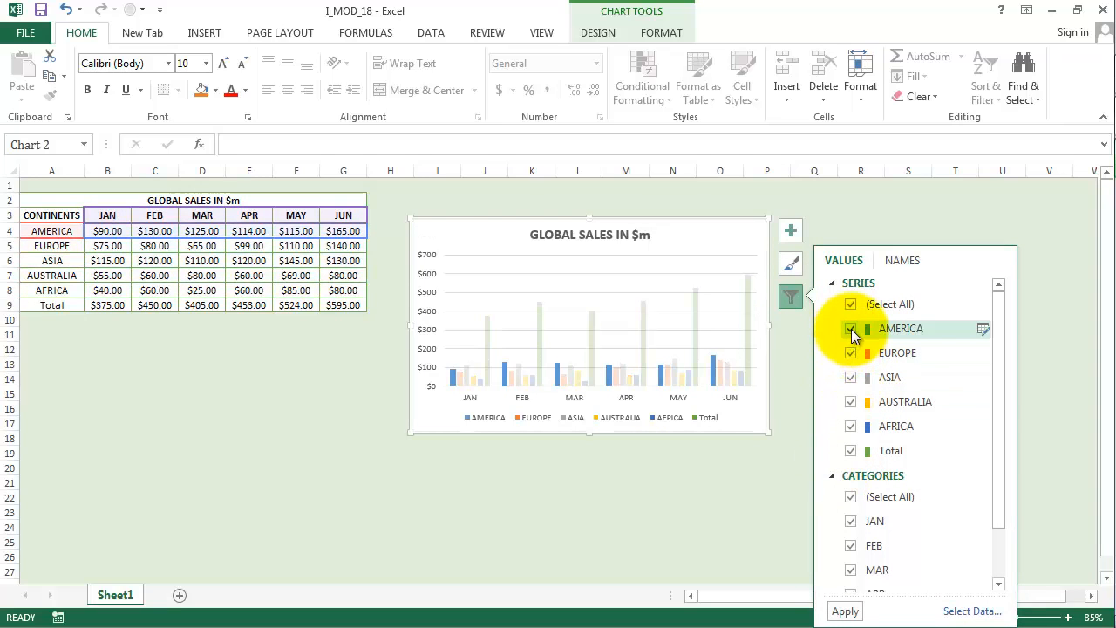
{"action": "left_click", "coordinate": [896, 264]}
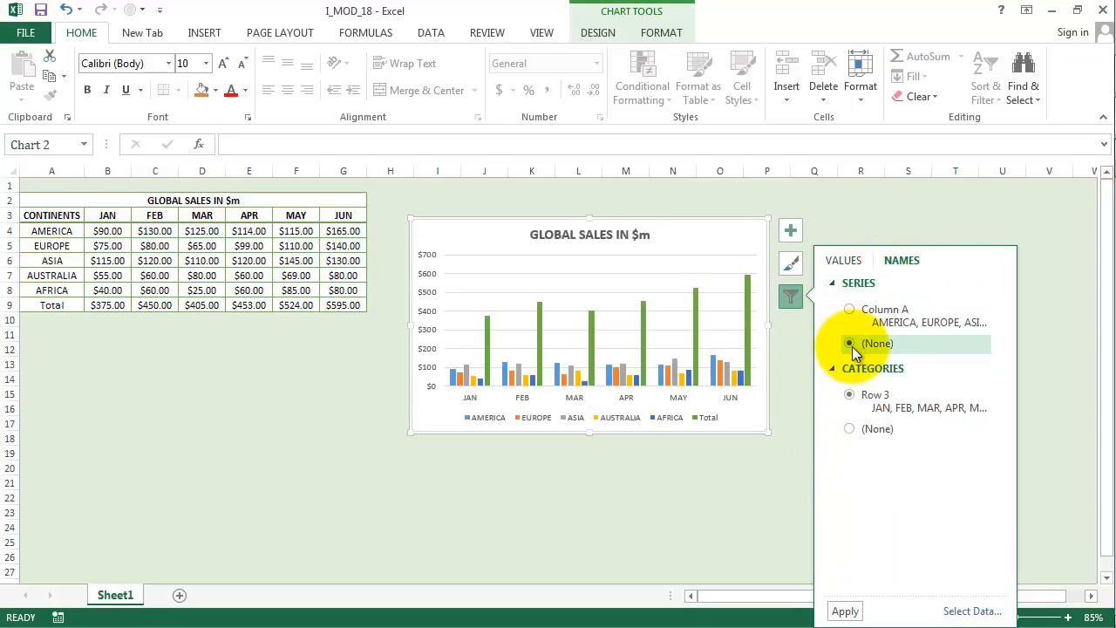
{"action": "left_click", "coordinate": [758, 472]}
{"action": "left_click", "coordinate": [707, 233]}
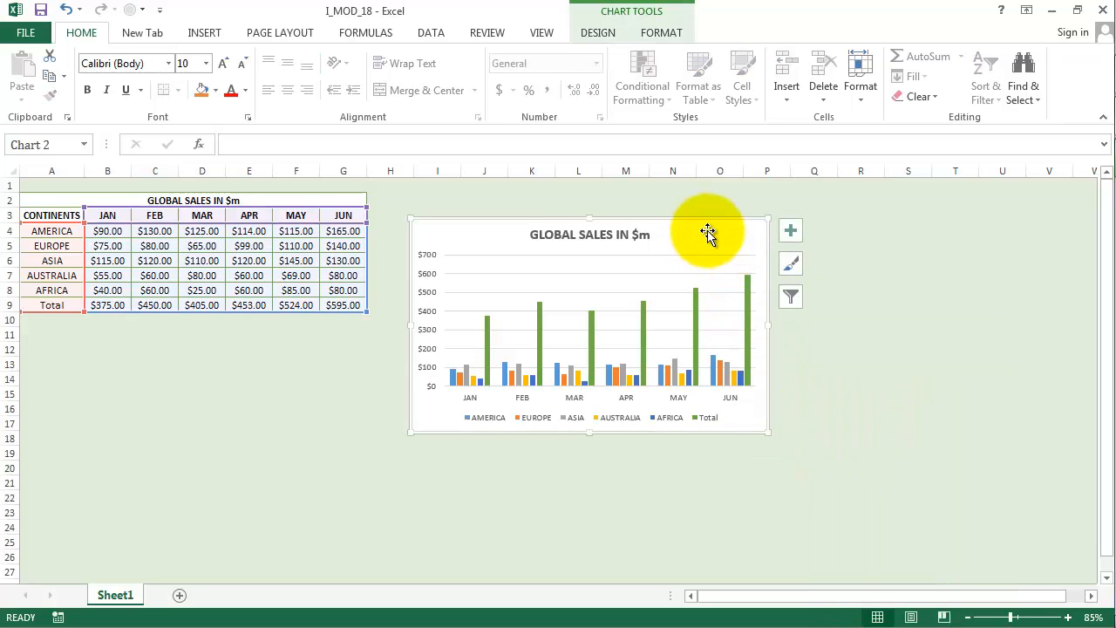